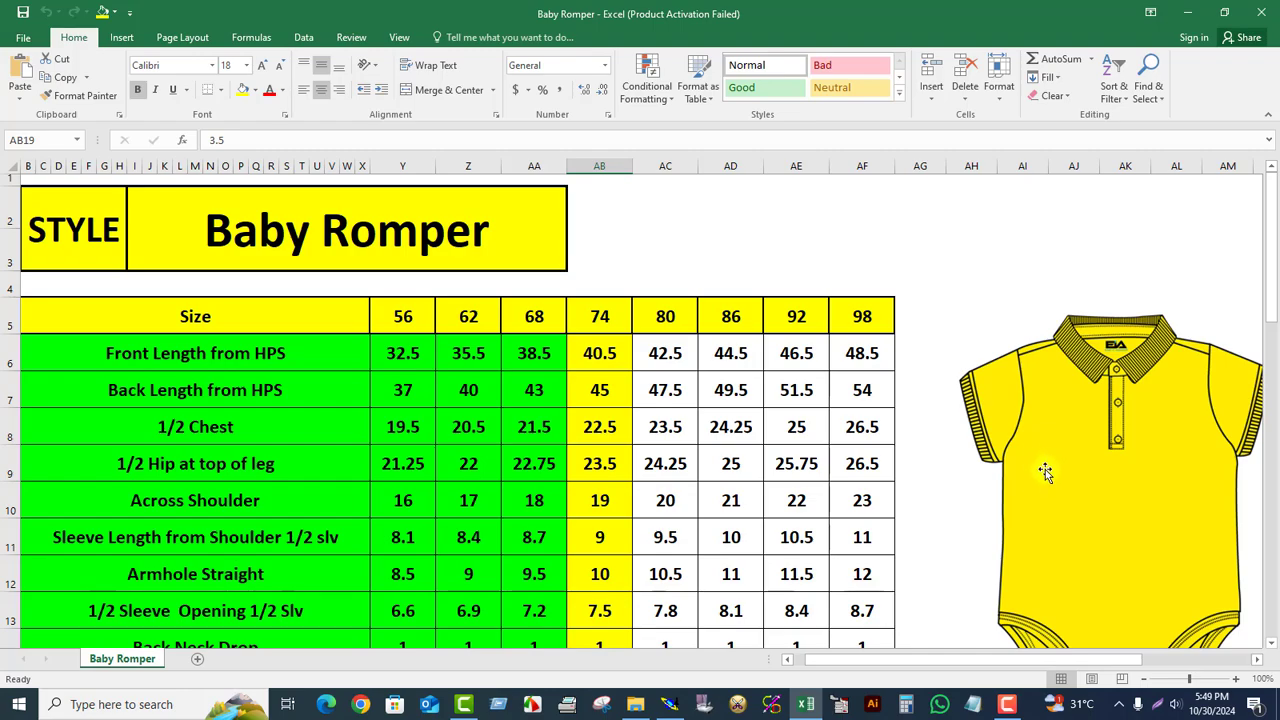
Step: Switch to Modaris, add a new blank sheet to the Baby Romper model and rearrange the sheets
left_click(670, 704)
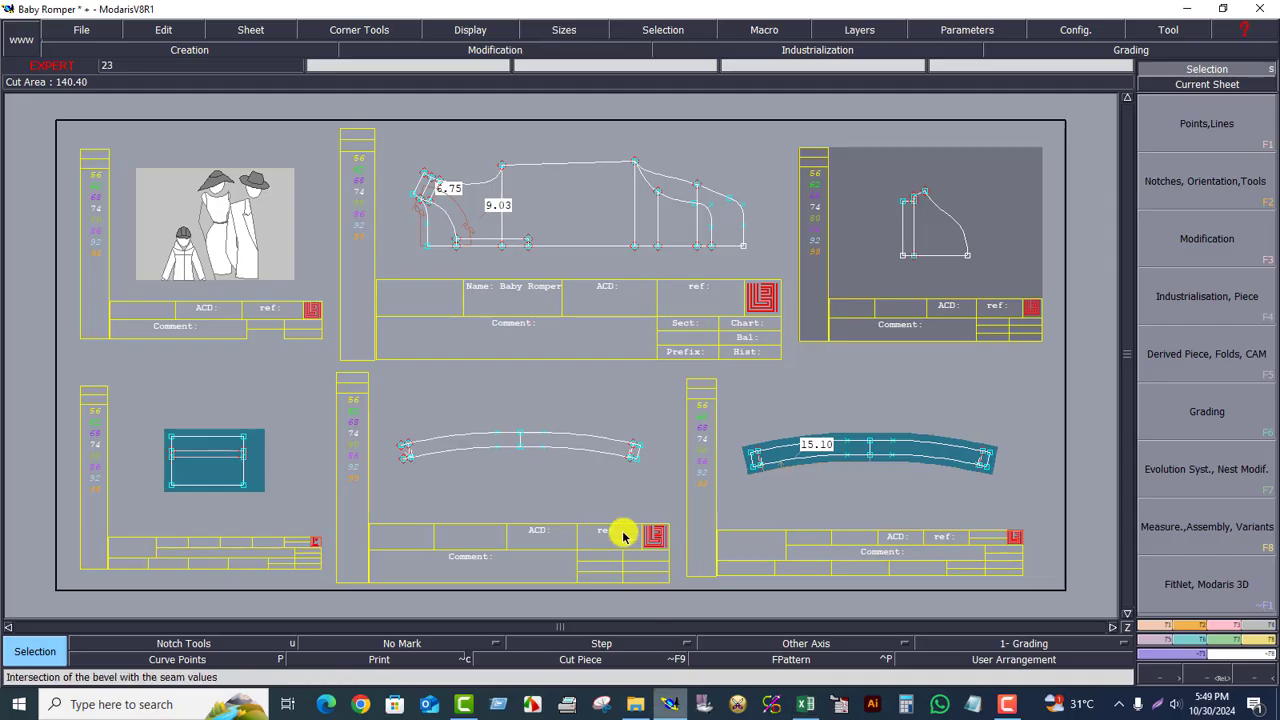
left_click(837, 480)
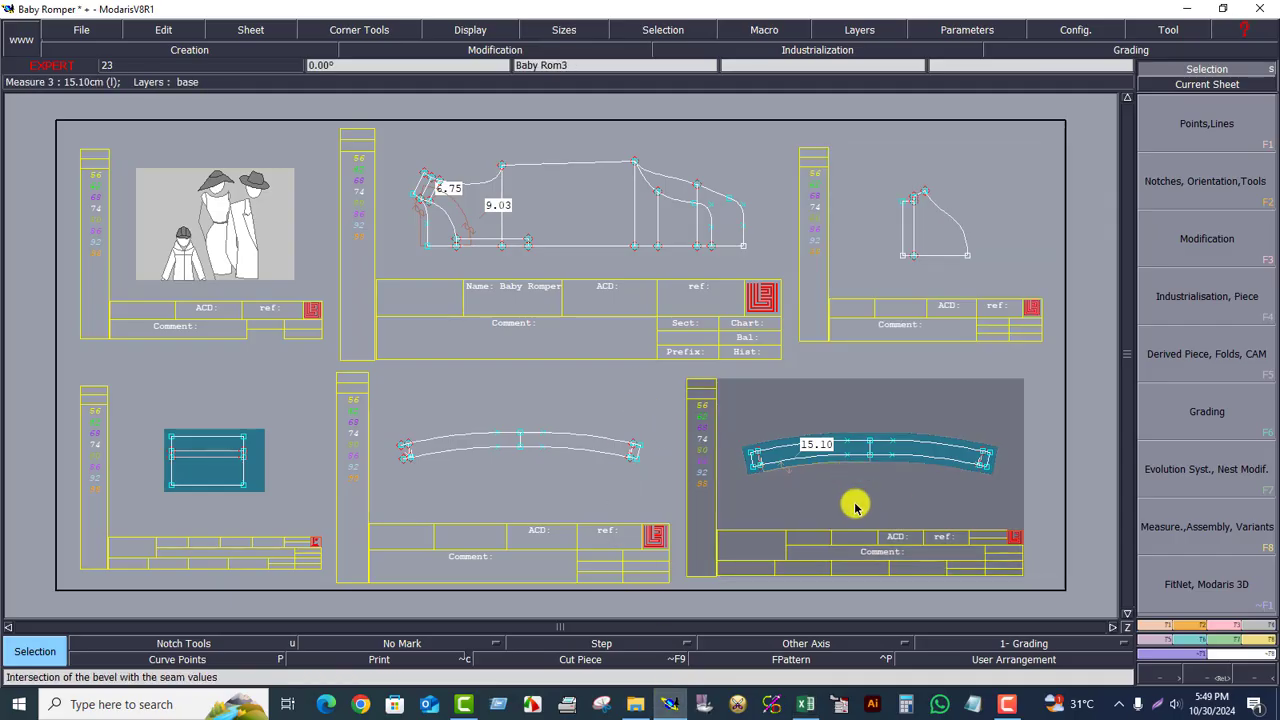
left_click(250, 28)
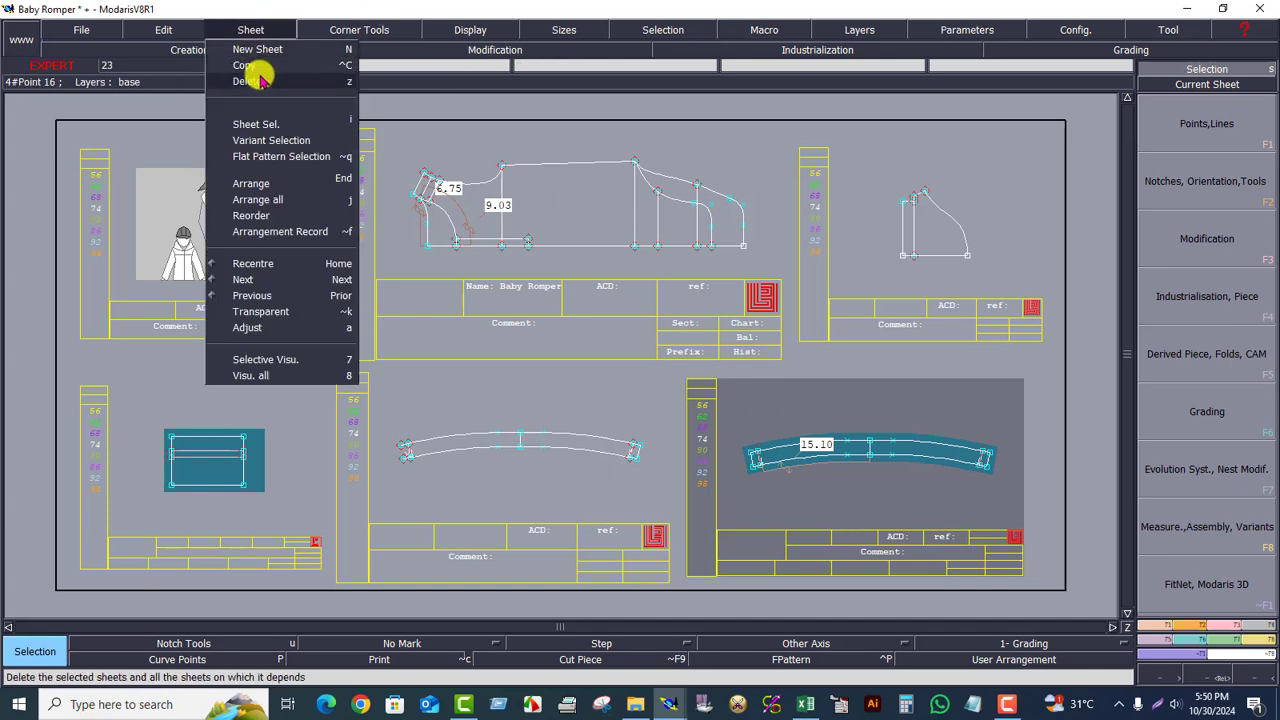
left_click(254, 49)
key("8")
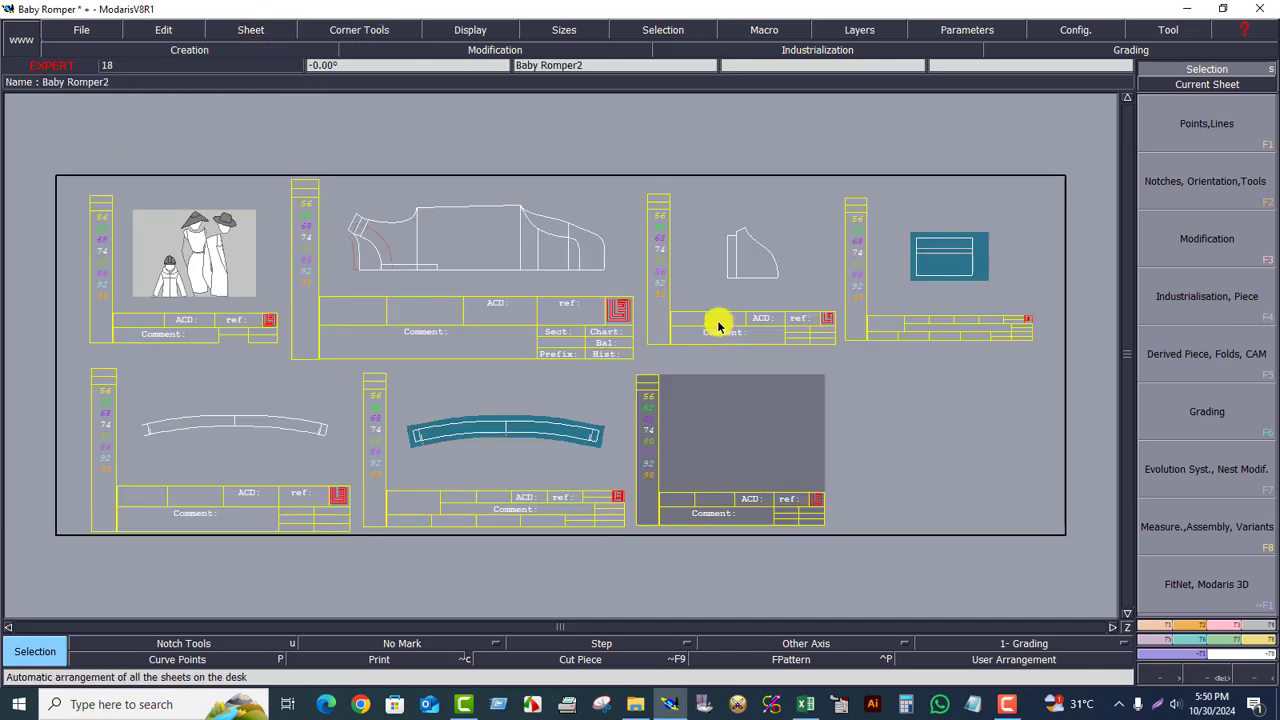
key("Home")
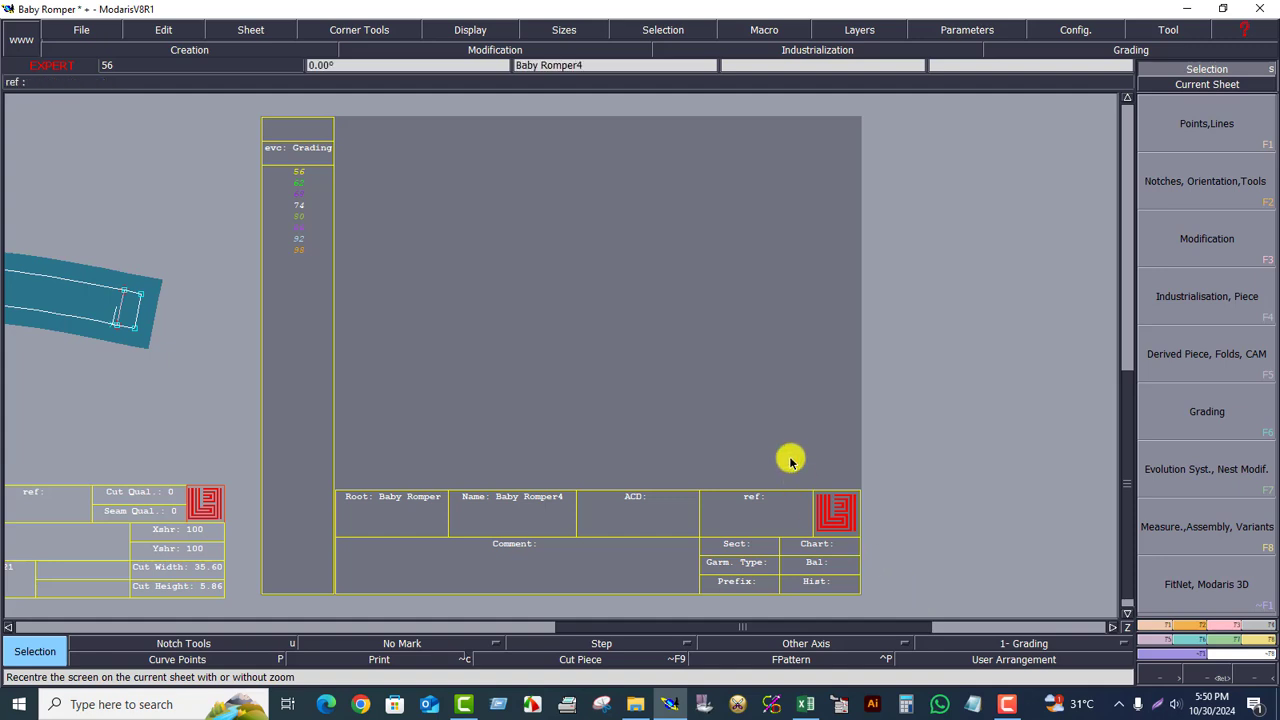
Step: Examine the half-length measurement along the lower edge of the curved collar stand piece
key("8")
left_click(540, 485)
key("Home")
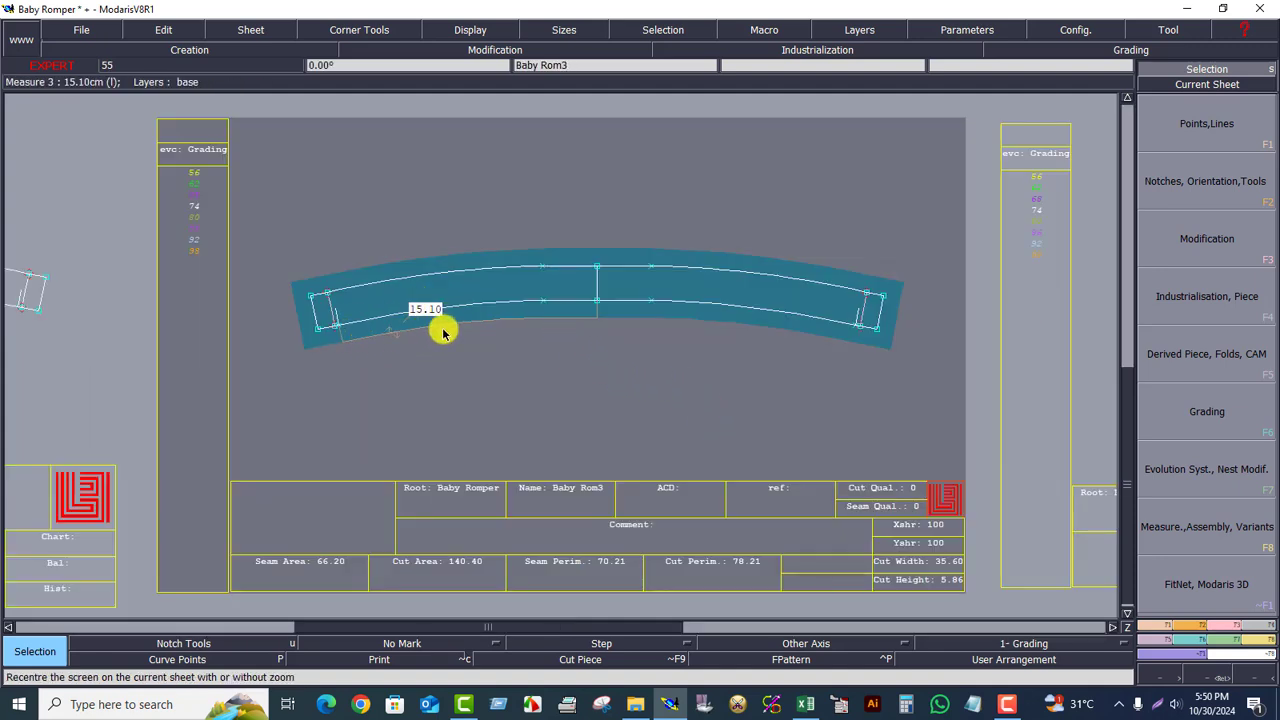
left_click(1127, 627)
left_click_drag(305, 243, 596, 372)
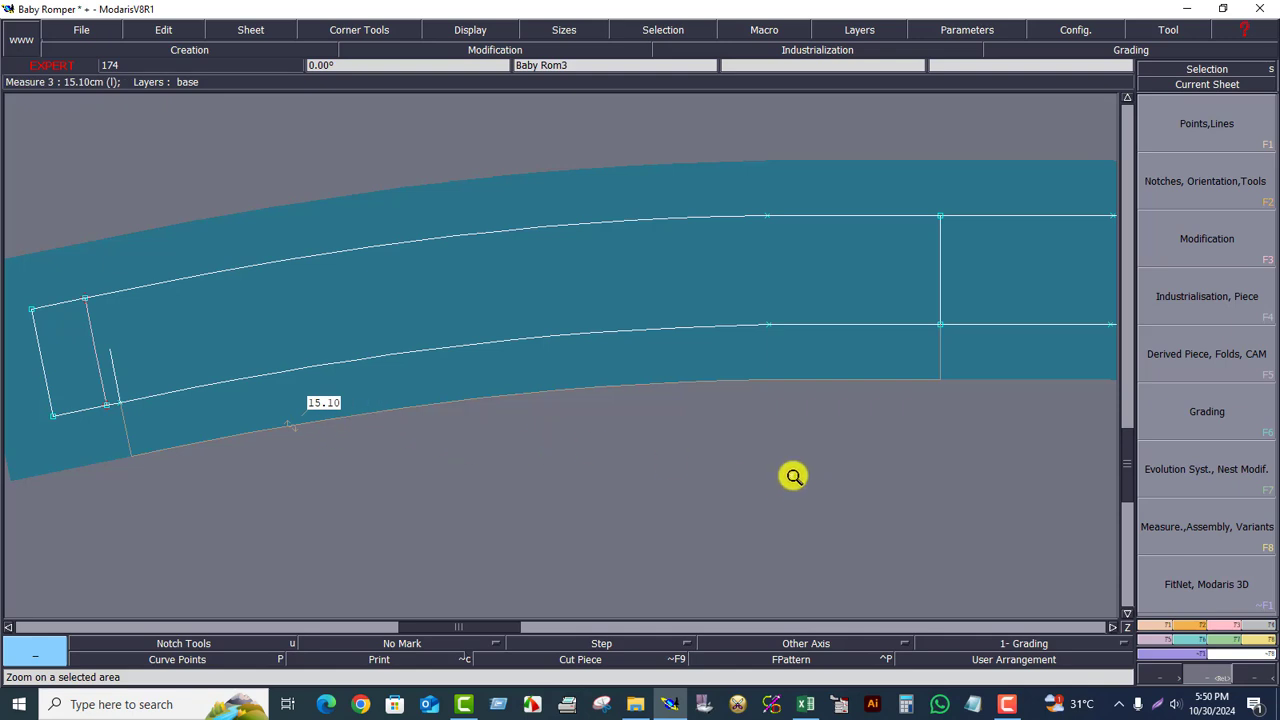
key("End")
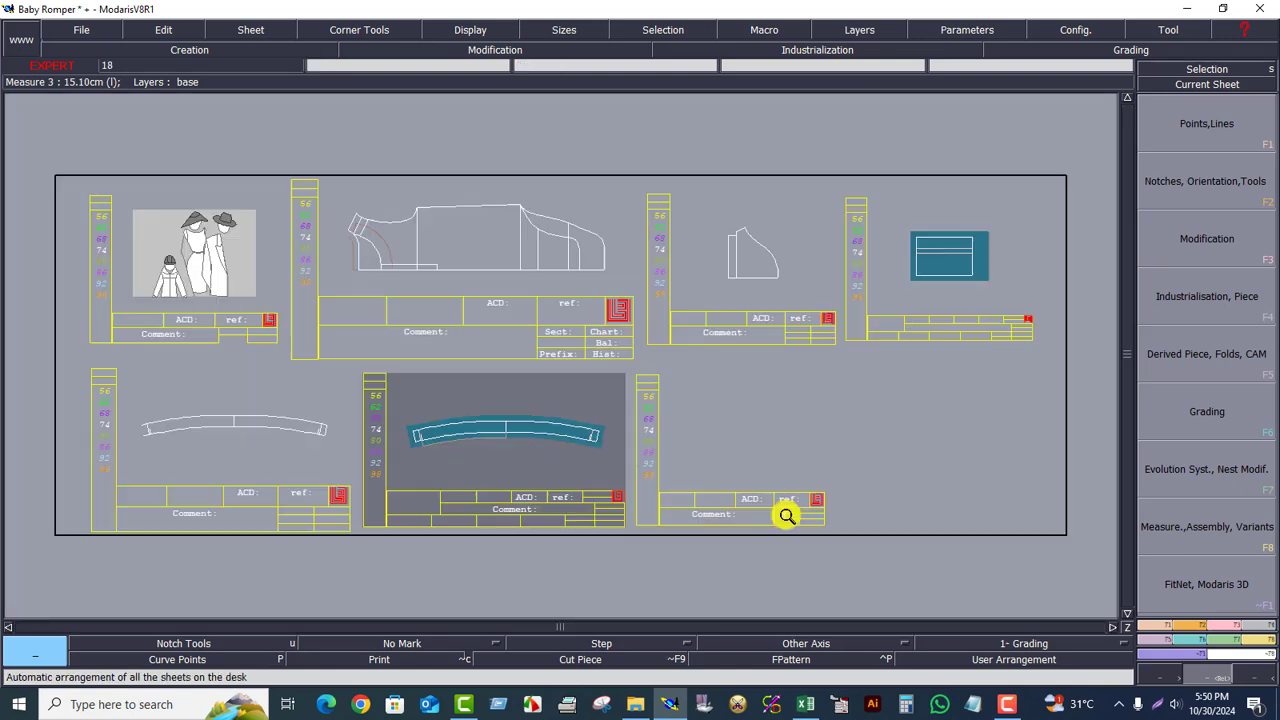
Step: In the Excel size chart, fill the Collar Point Length and Collar Height at CB rows yellow from the label through size 68
left_click(808, 697)
scroll(740, 532, "down", 4)
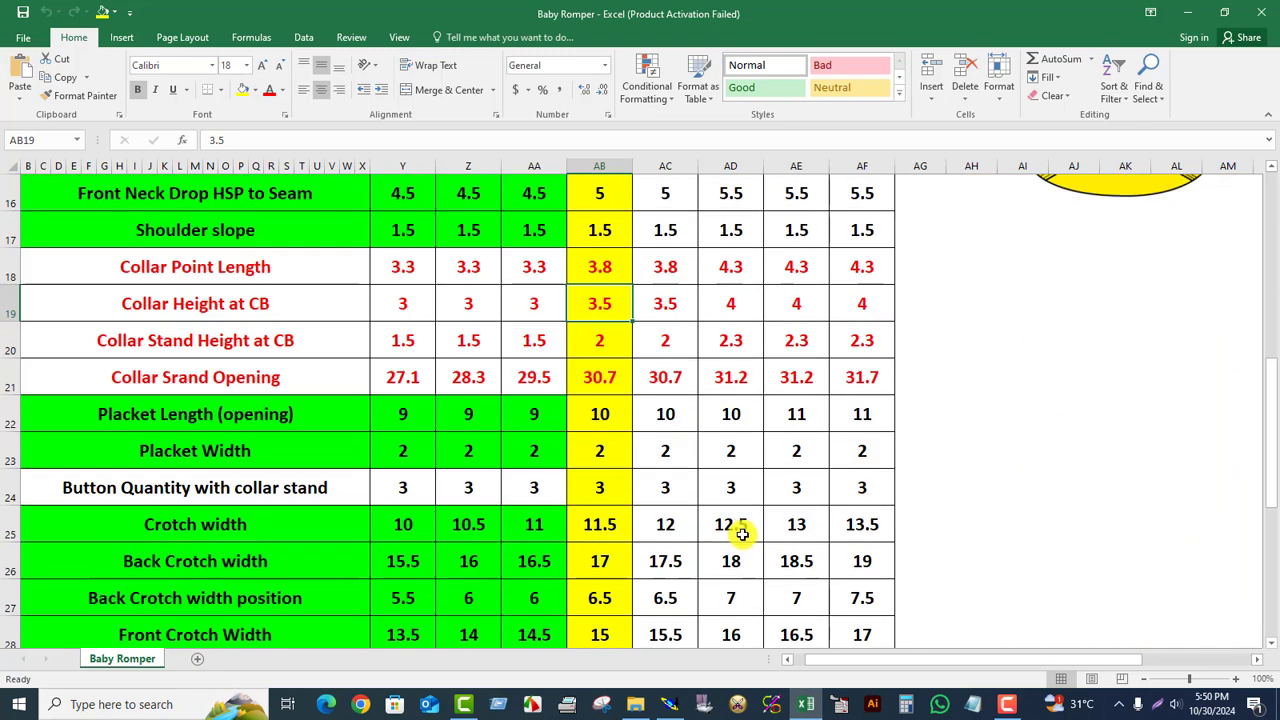
scroll(190, 359, "up", 1)
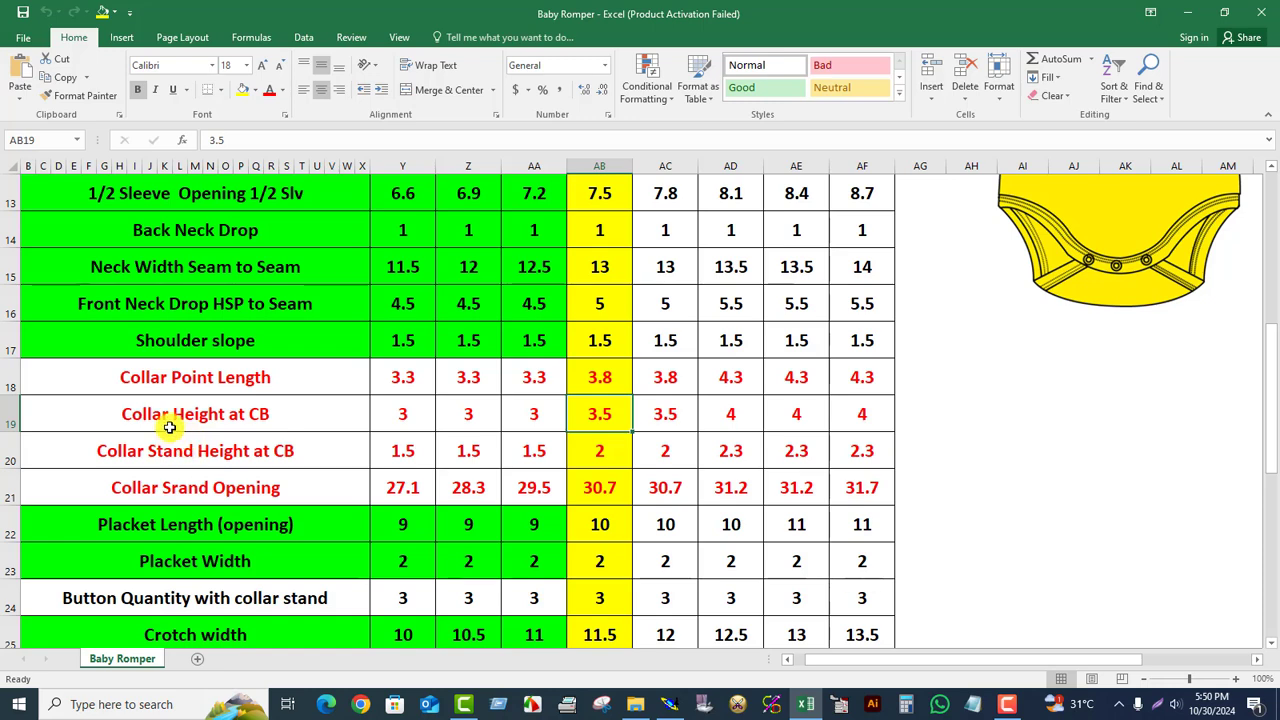
left_click_drag(128, 384, 605, 384)
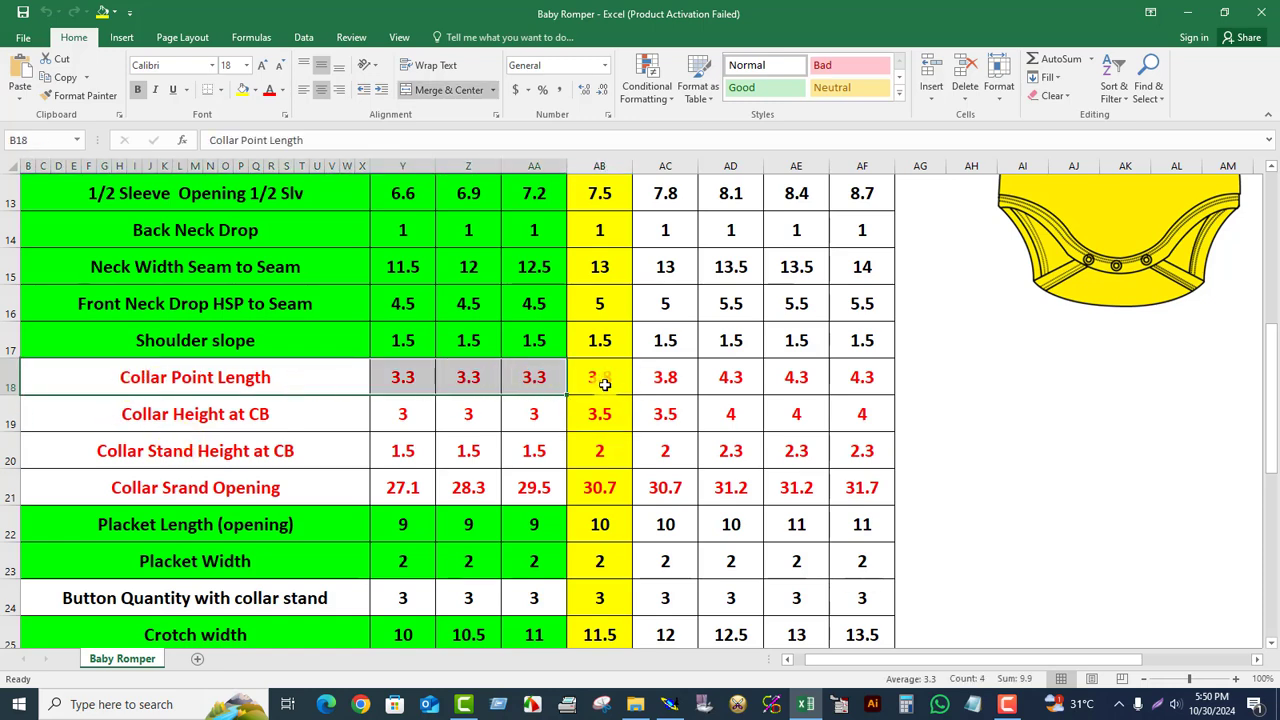
left_click(246, 90)
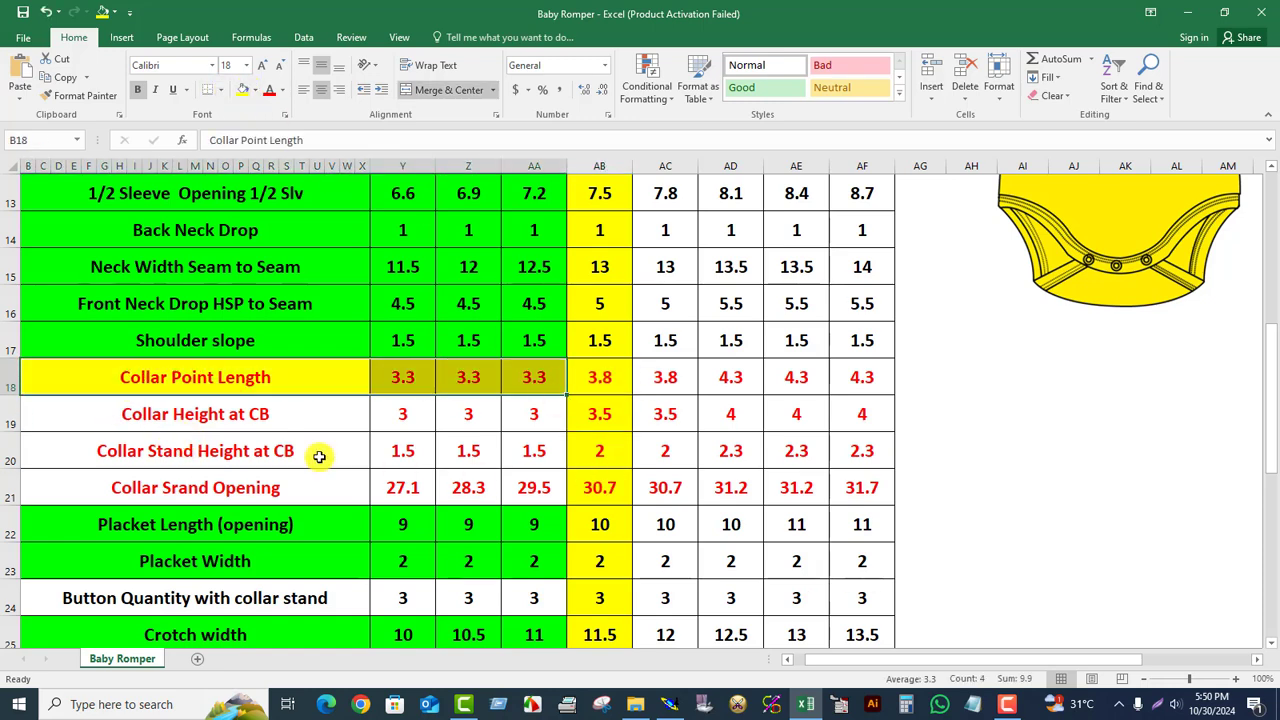
left_click(197, 414)
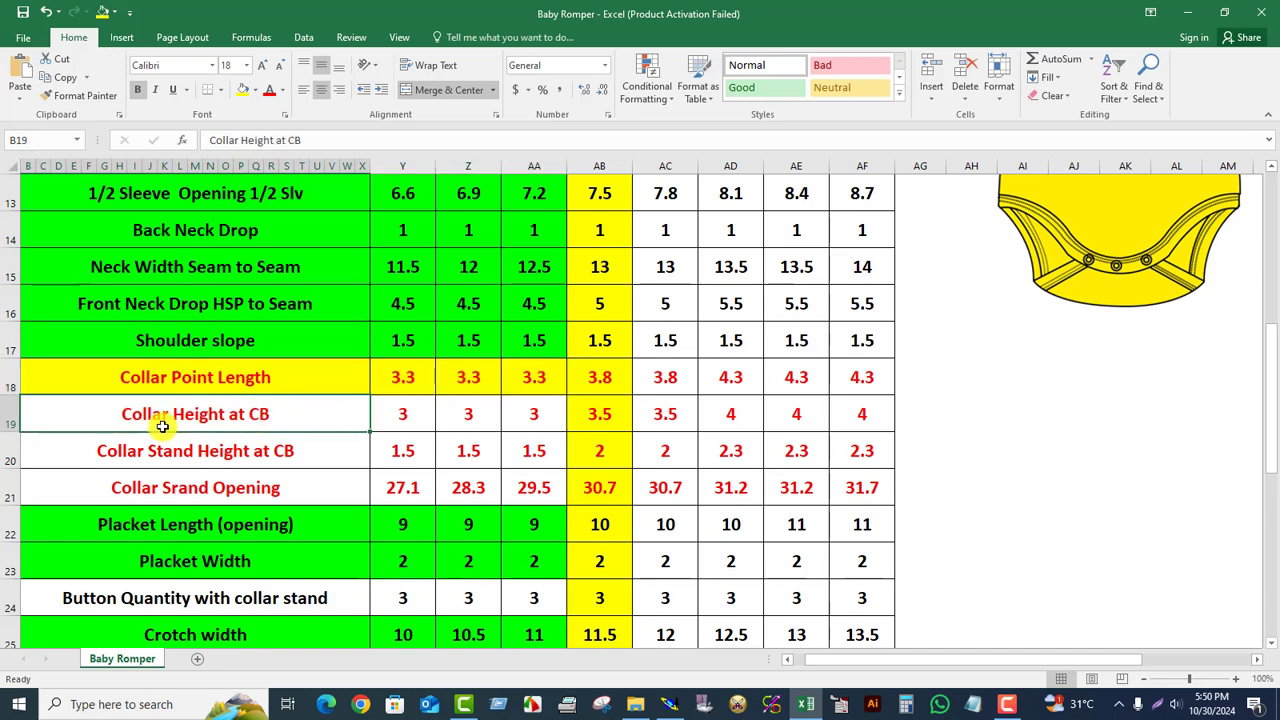
left_click_drag(106, 414, 612, 427)
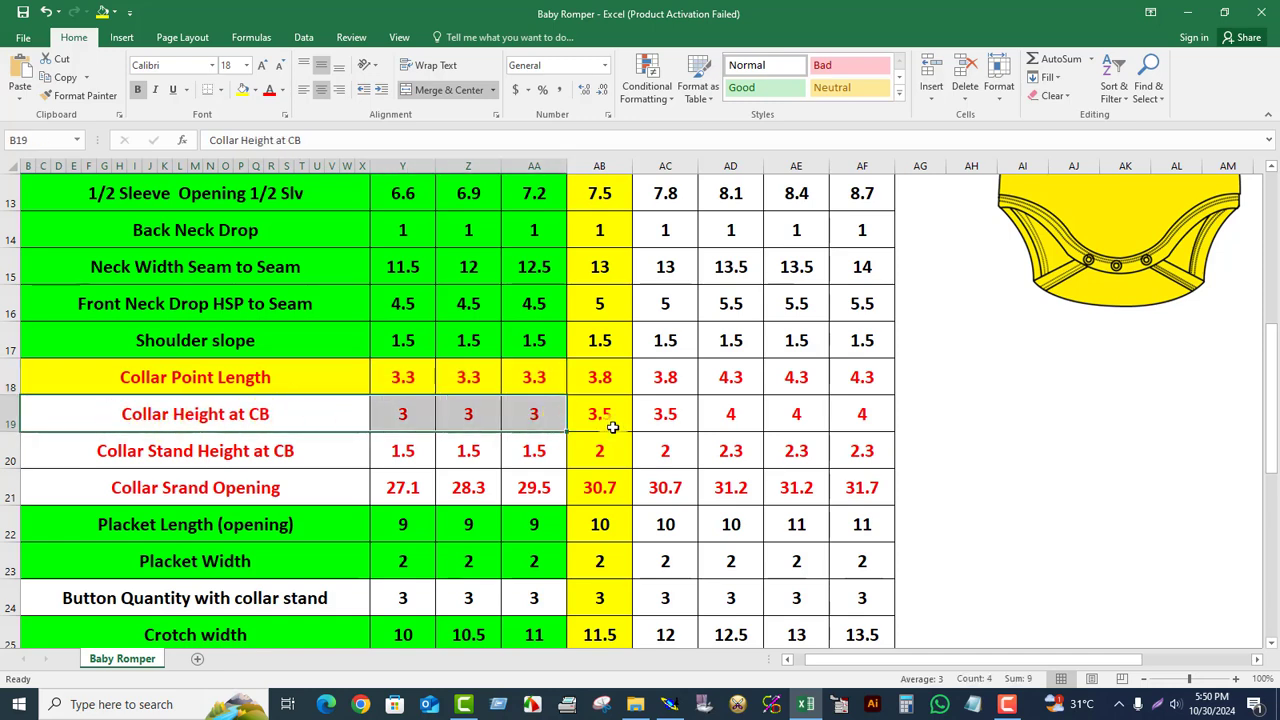
left_click(246, 90)
Step: Return to Modaris and draw a rectangle 15.1 cm wide and 3.8 cm high on the blank Baby Romper4 sheet
left_click(670, 704)
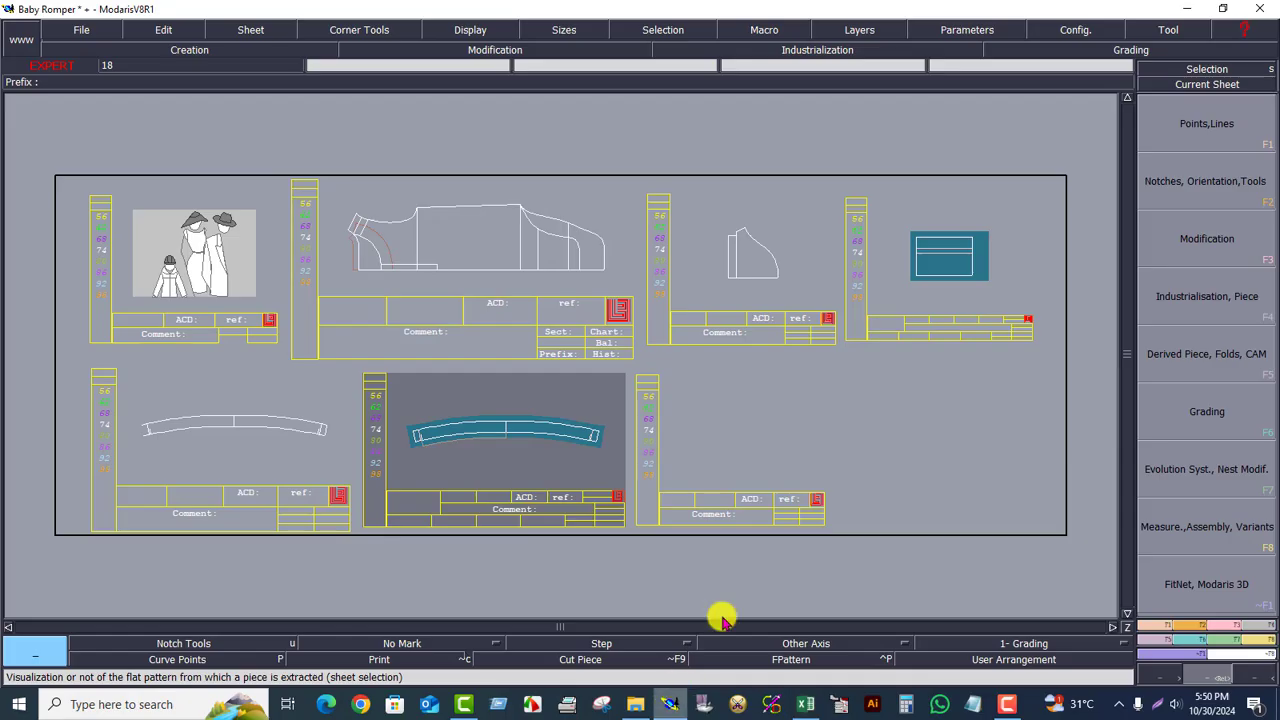
left_click(740, 472)
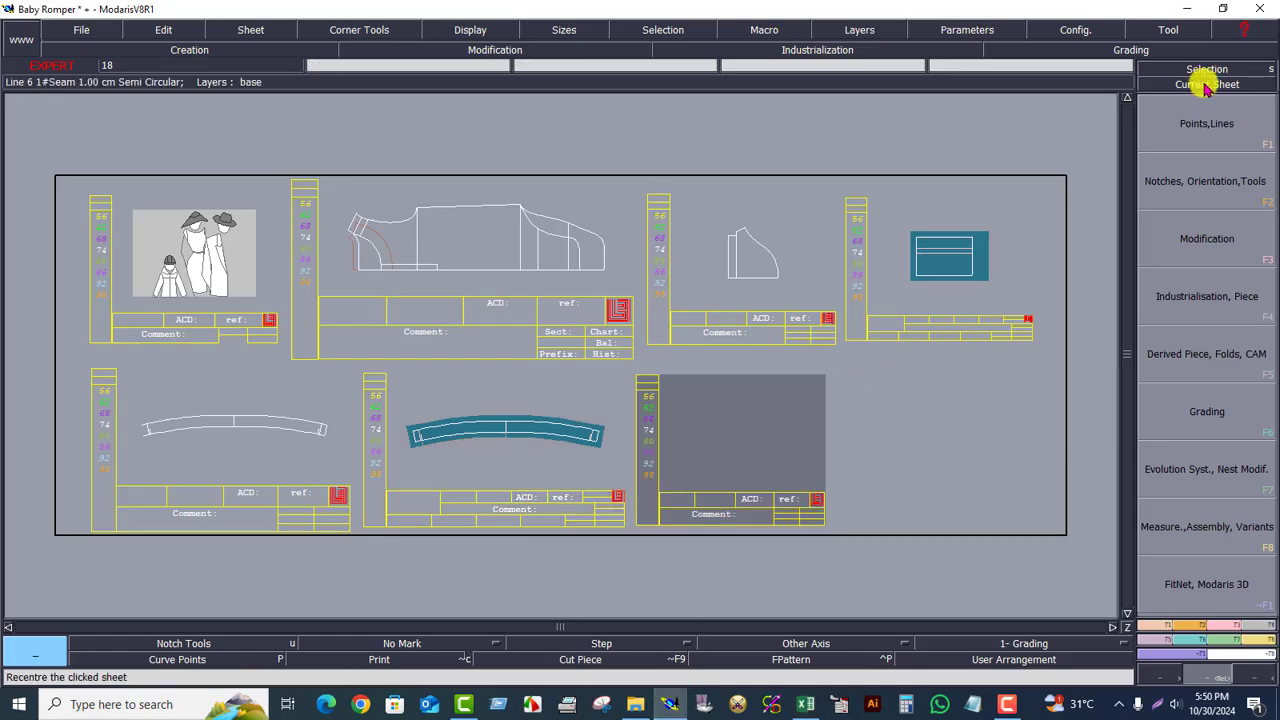
left_click(1207, 84)
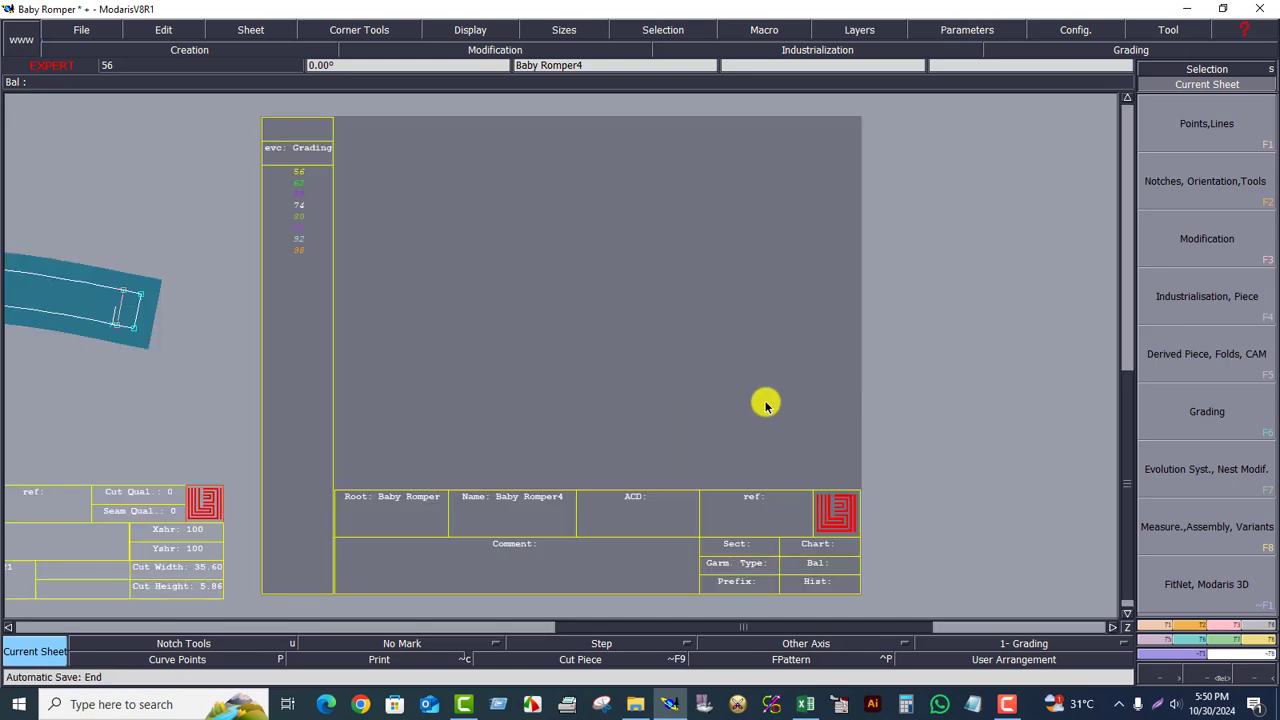
left_click(1198, 625)
left_click(1228, 497)
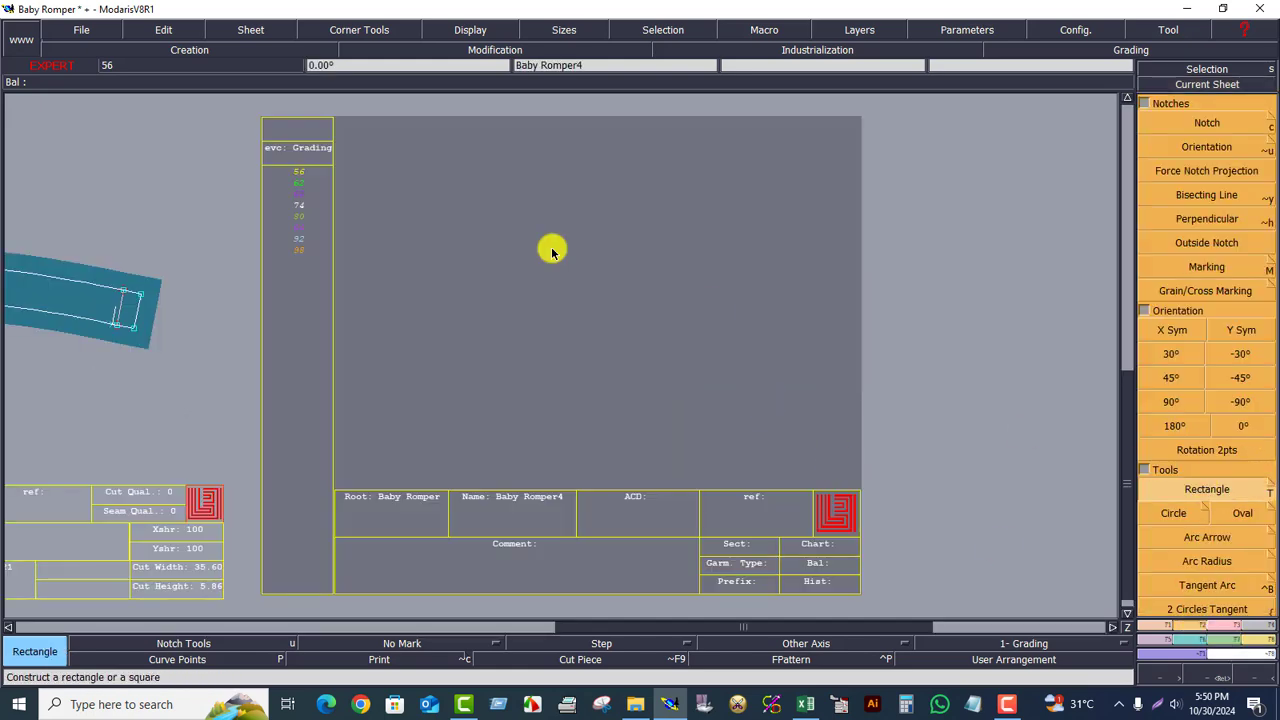
left_click(364, 198)
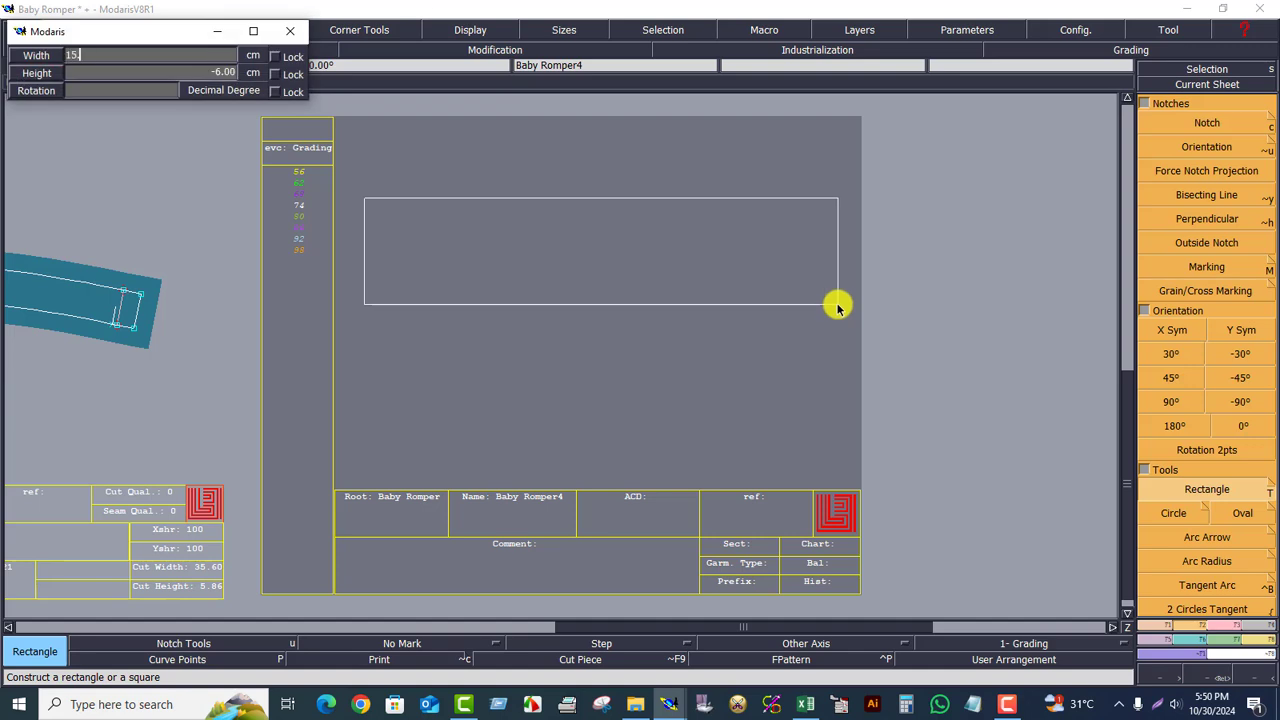
type("15.1")
key("Tab")
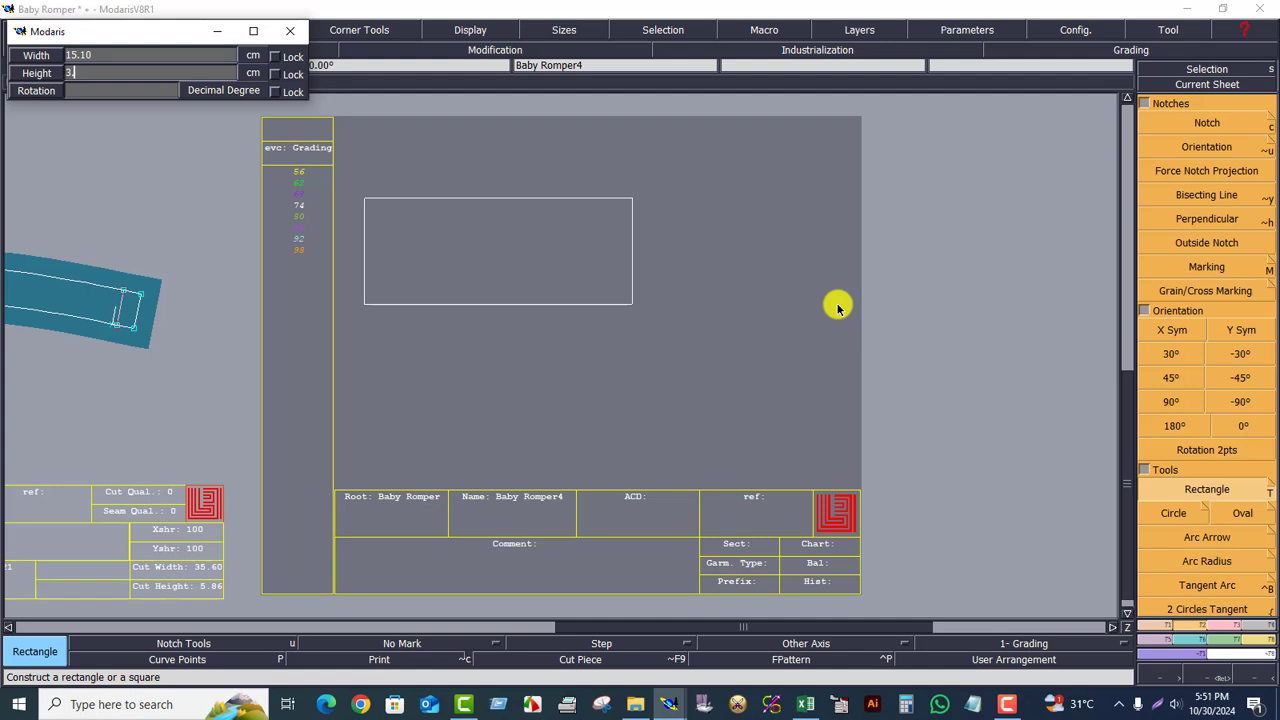
type("3.8")
key("Return")
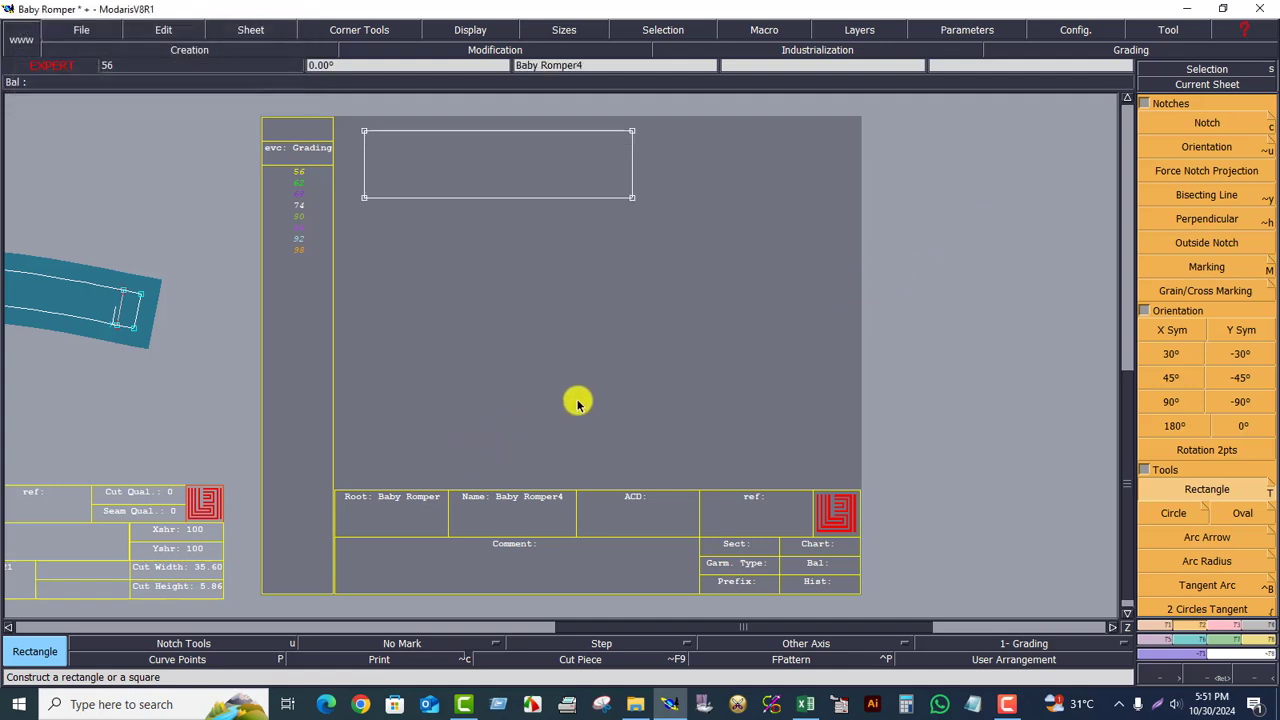
Step: Add a developed point on the rectangle's right edge, 3.5 cm below its upper corner
left_click(1165, 80)
left_click(528, 263)
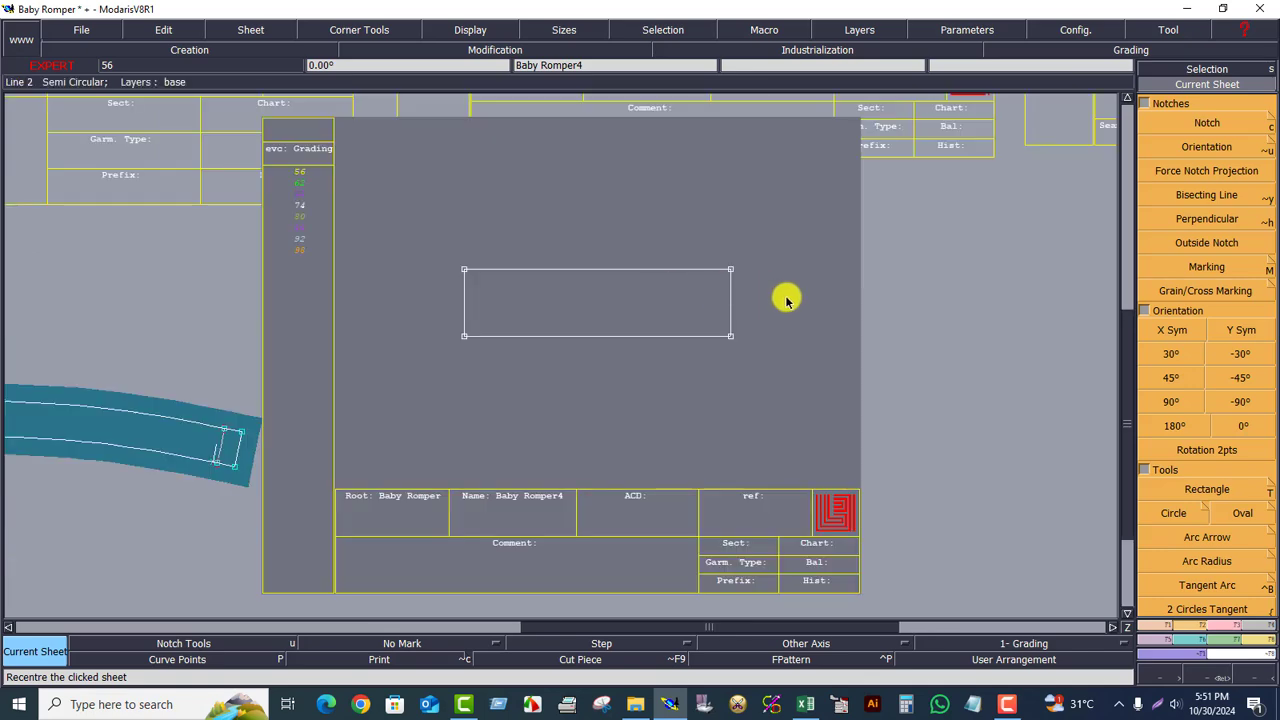
key("7")
key("Home")
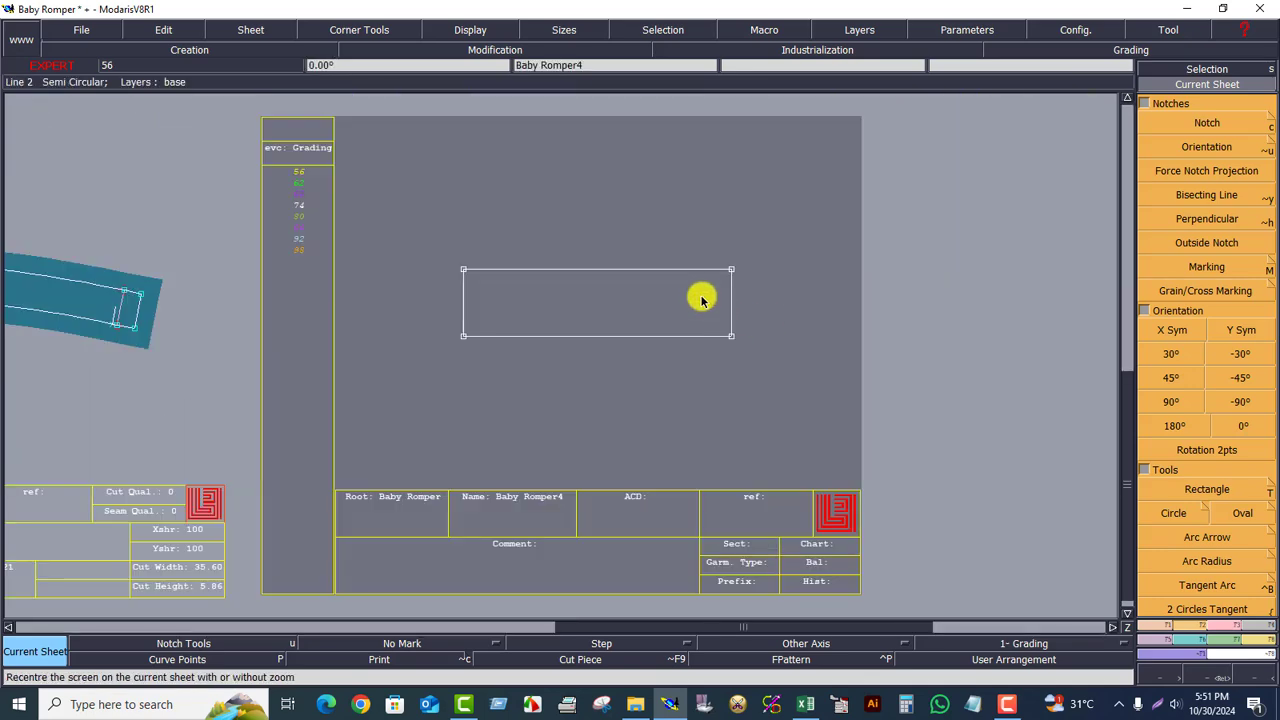
left_click(1220, 677)
left_click_drag(338, 190, 742, 418)
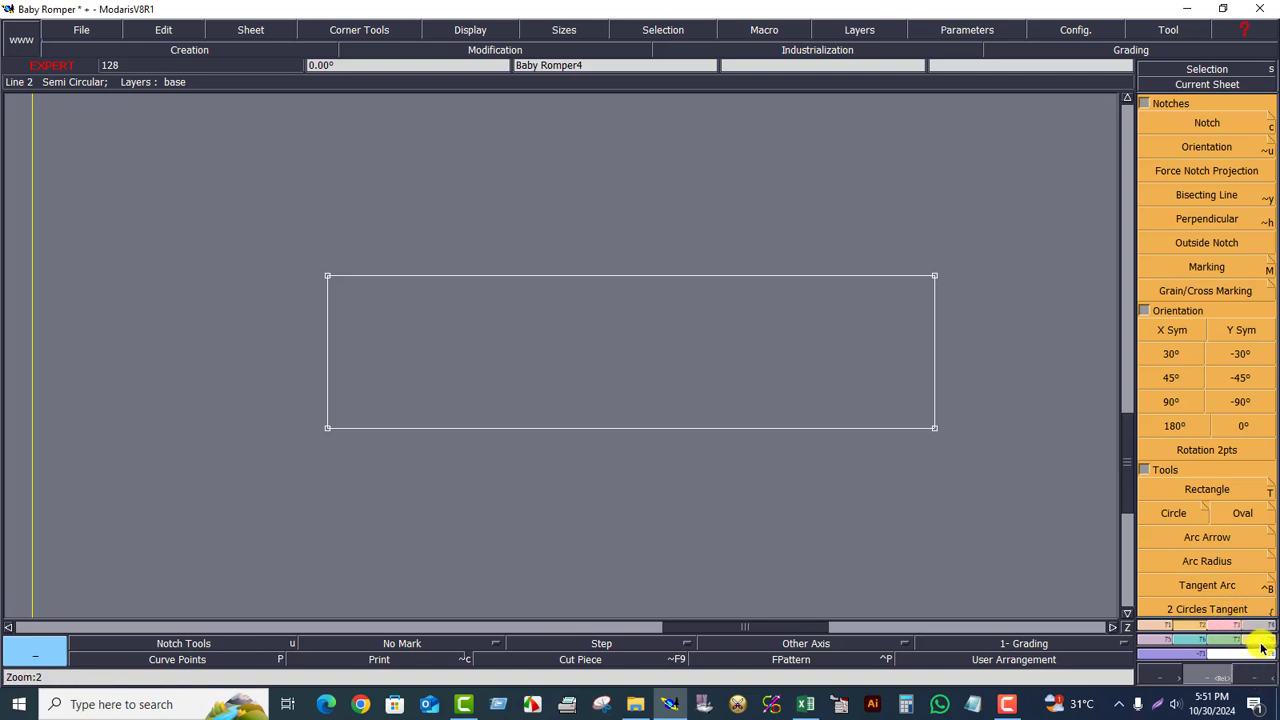
left_click(1168, 630)
left_click(1206, 147)
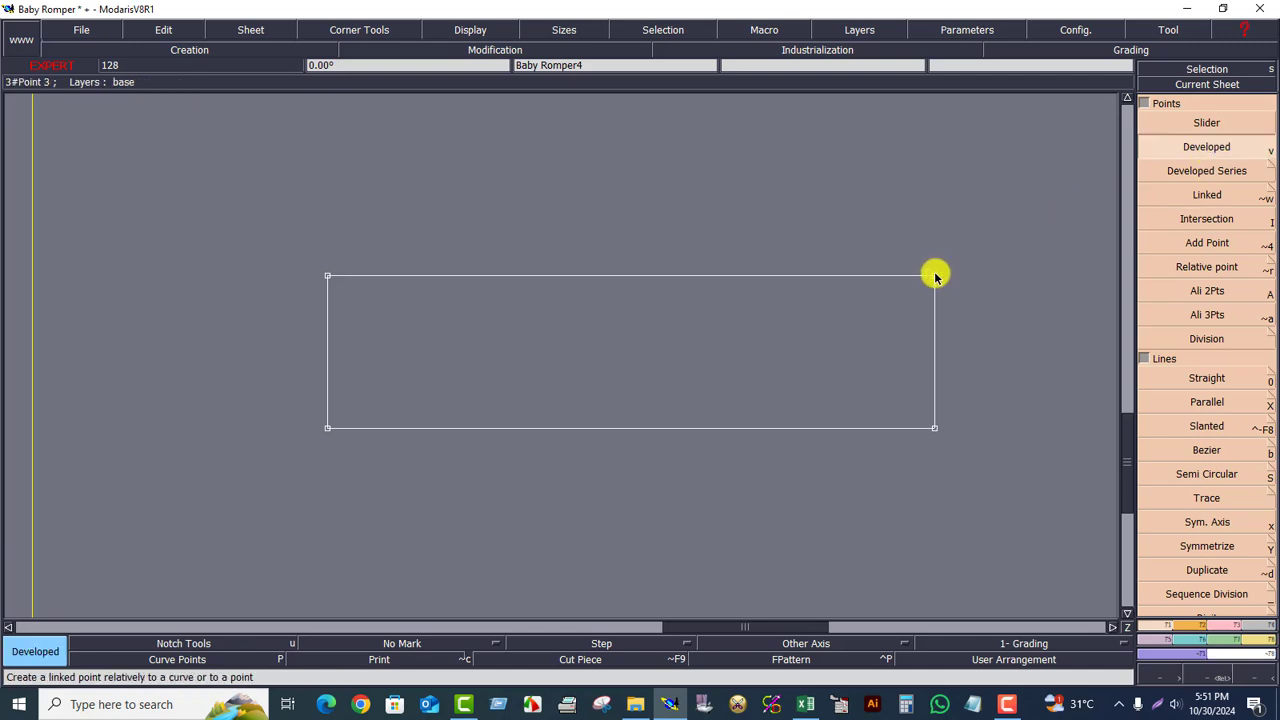
left_click(934, 276)
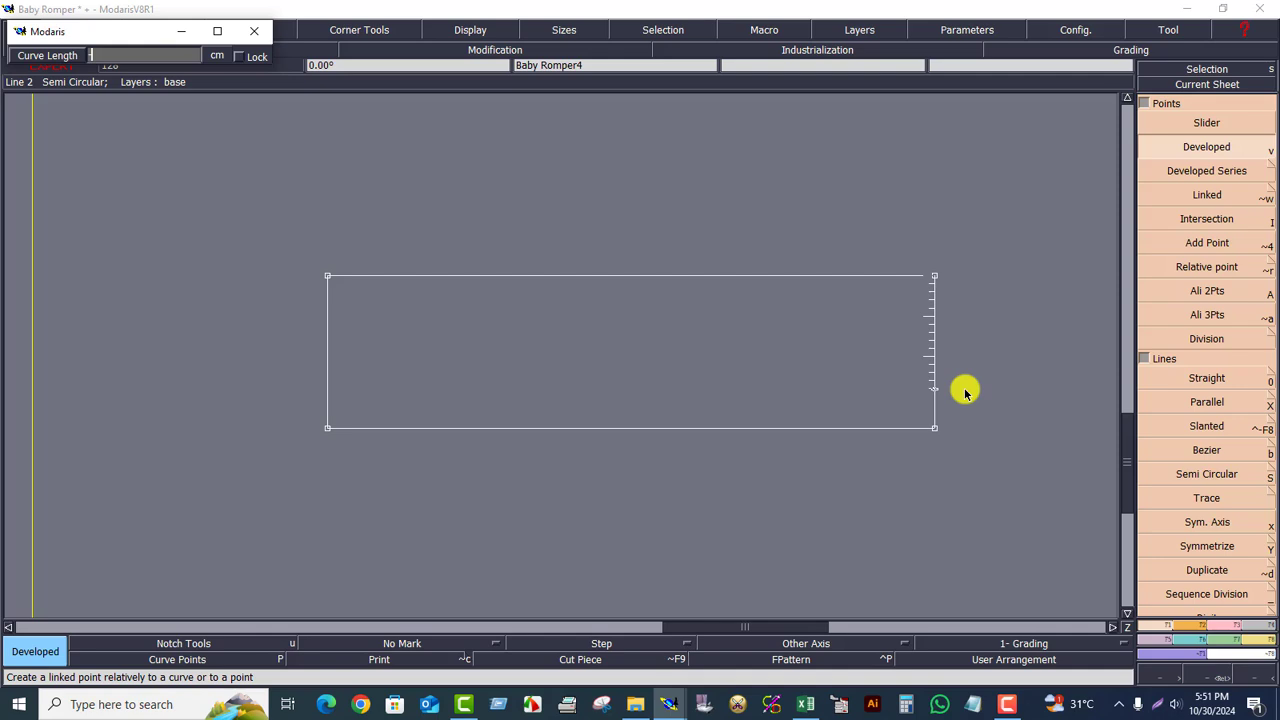
key("Return")
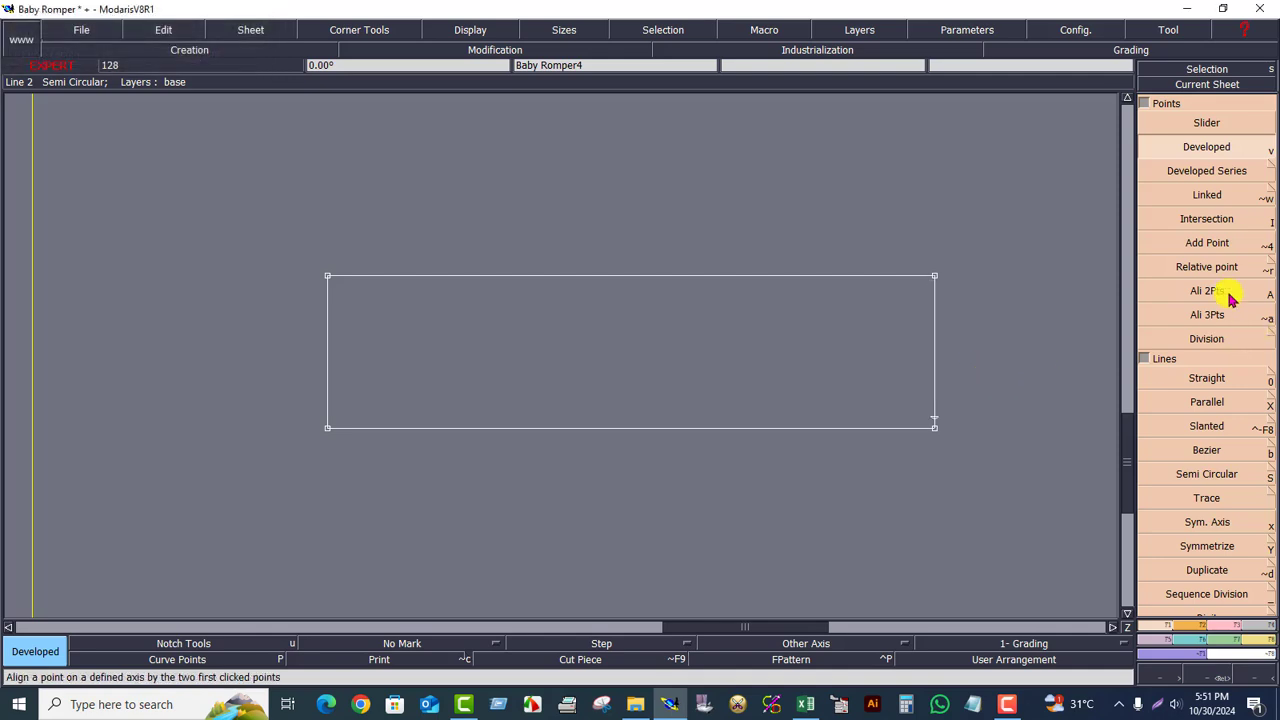
Step: Draw a Bezier line from the rectangle's lower-left corner to the developed point on the right edge and display its handles
left_click(1212, 450)
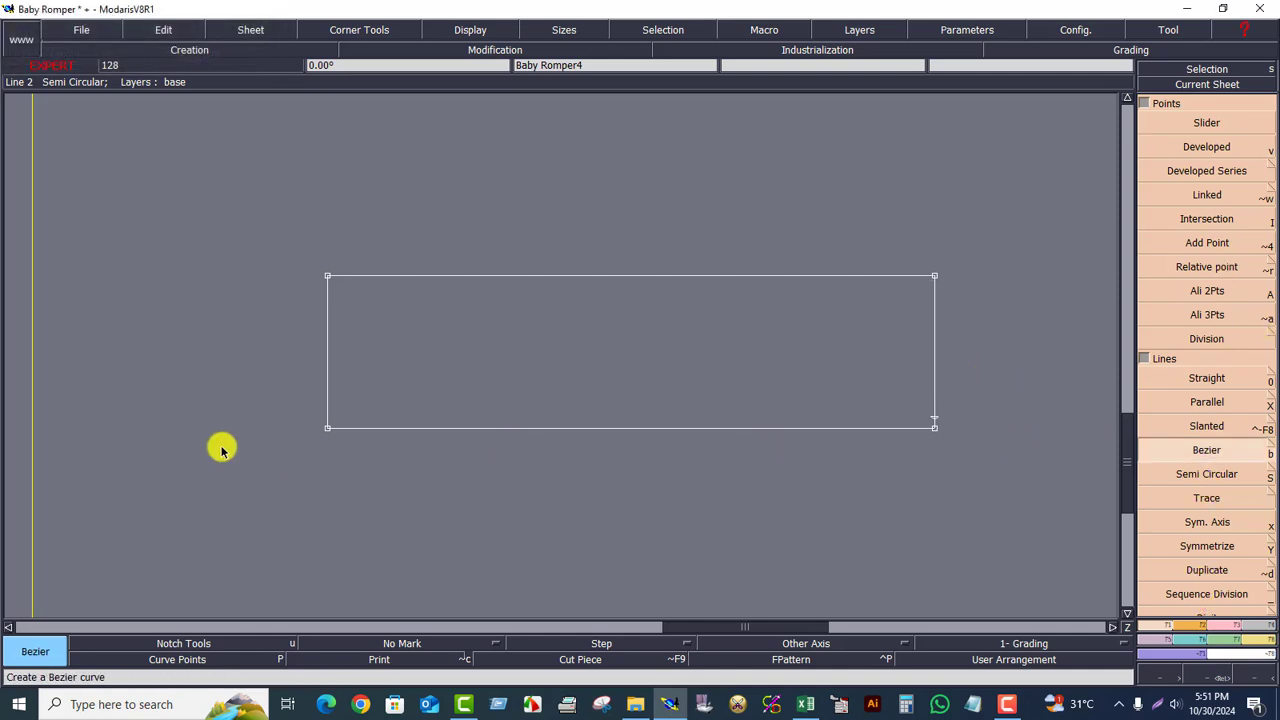
left_click(366, 430)
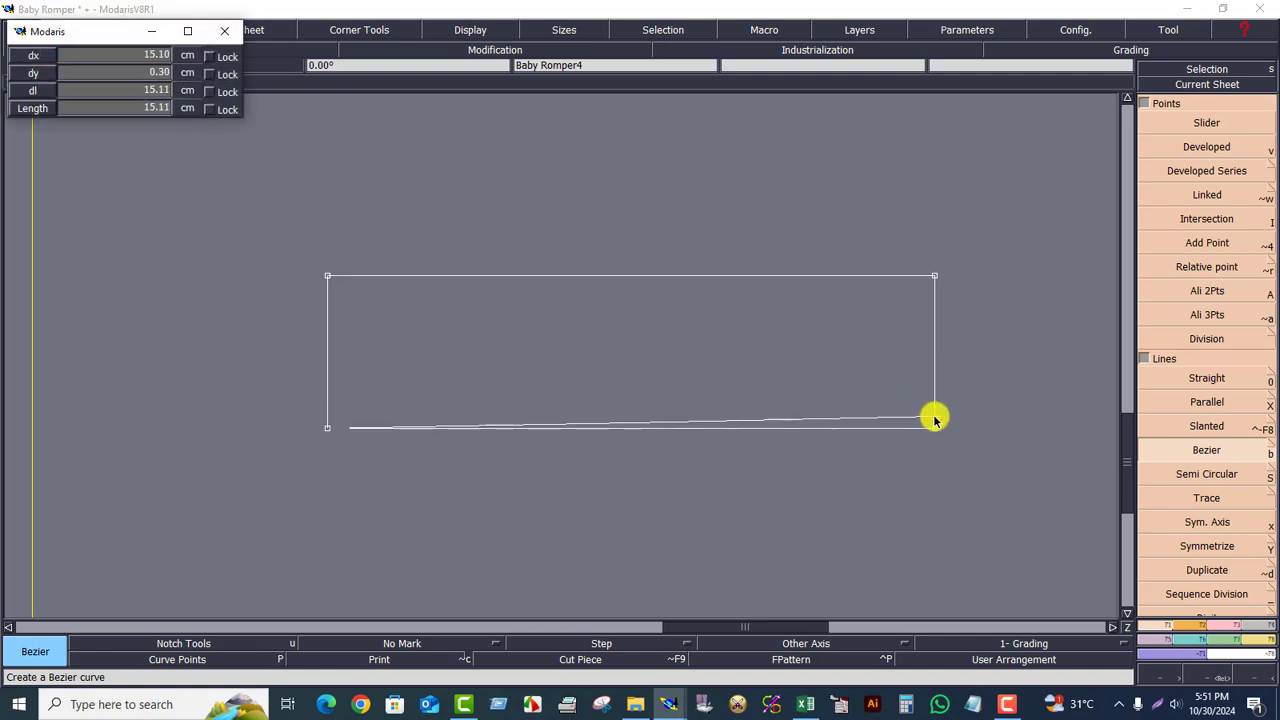
left_click(932, 417)
left_click(1210, 677)
left_click_drag(251, 177, 990, 466)
left_click(470, 30)
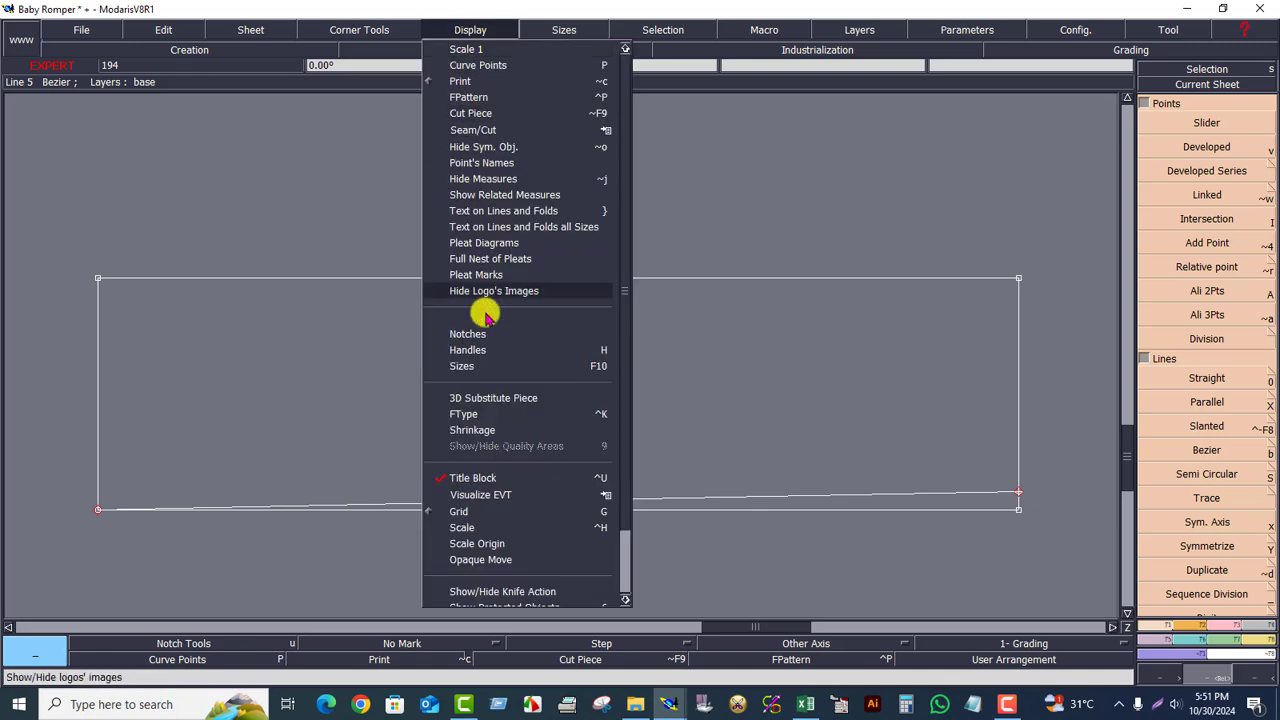
left_click(470, 345)
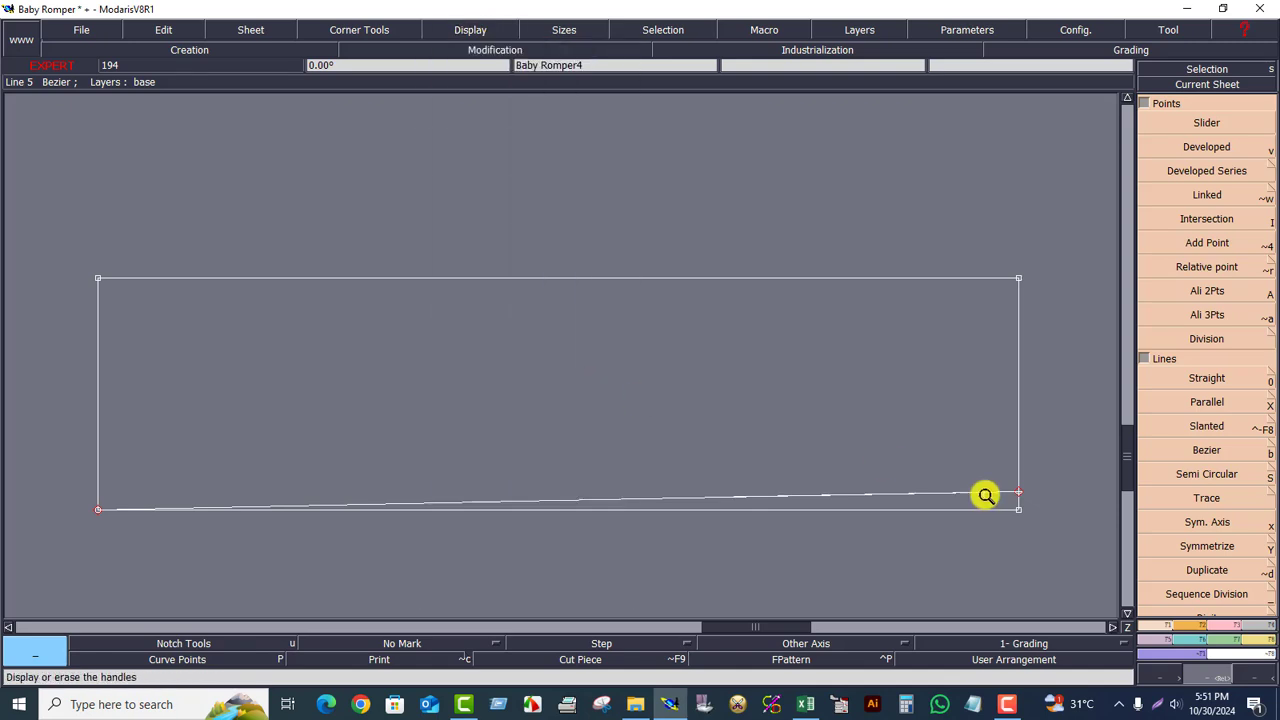
Step: Reshape the Bezier line with both of its handles into a slight upward curve that levels off at the right edge
left_click(1226, 624)
left_click(1213, 338)
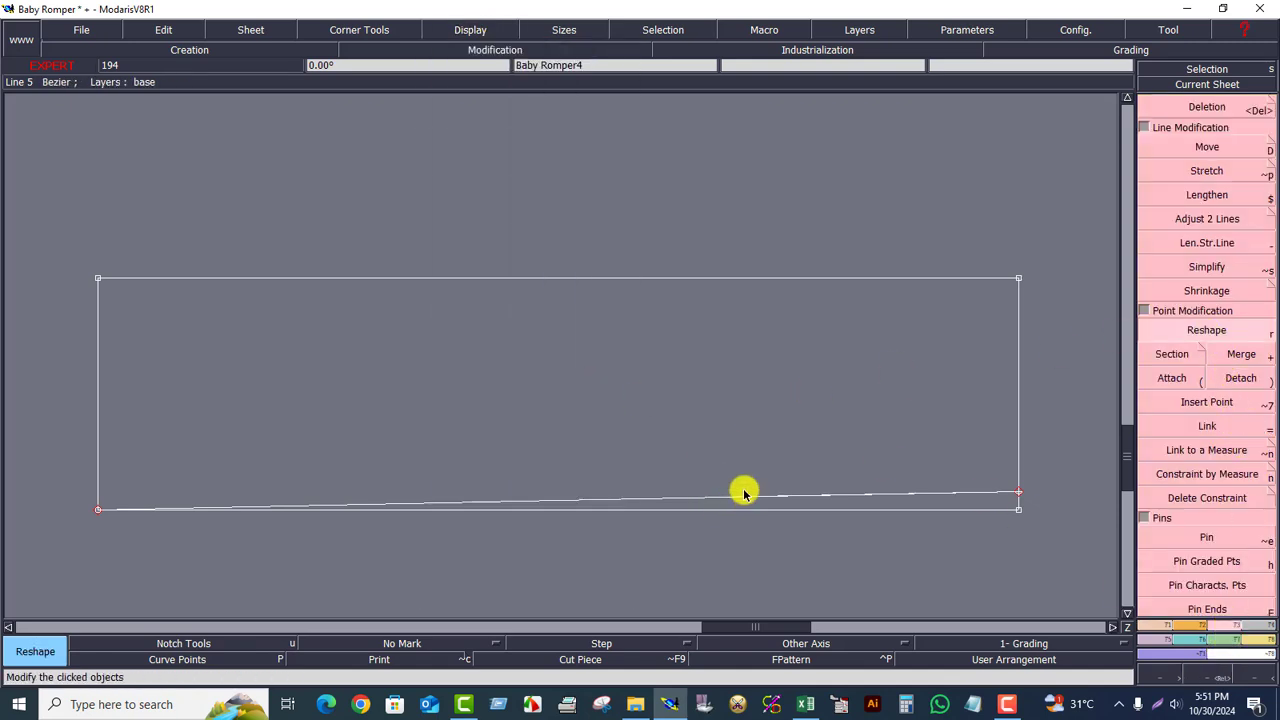
left_click(738, 492)
left_click(738, 492)
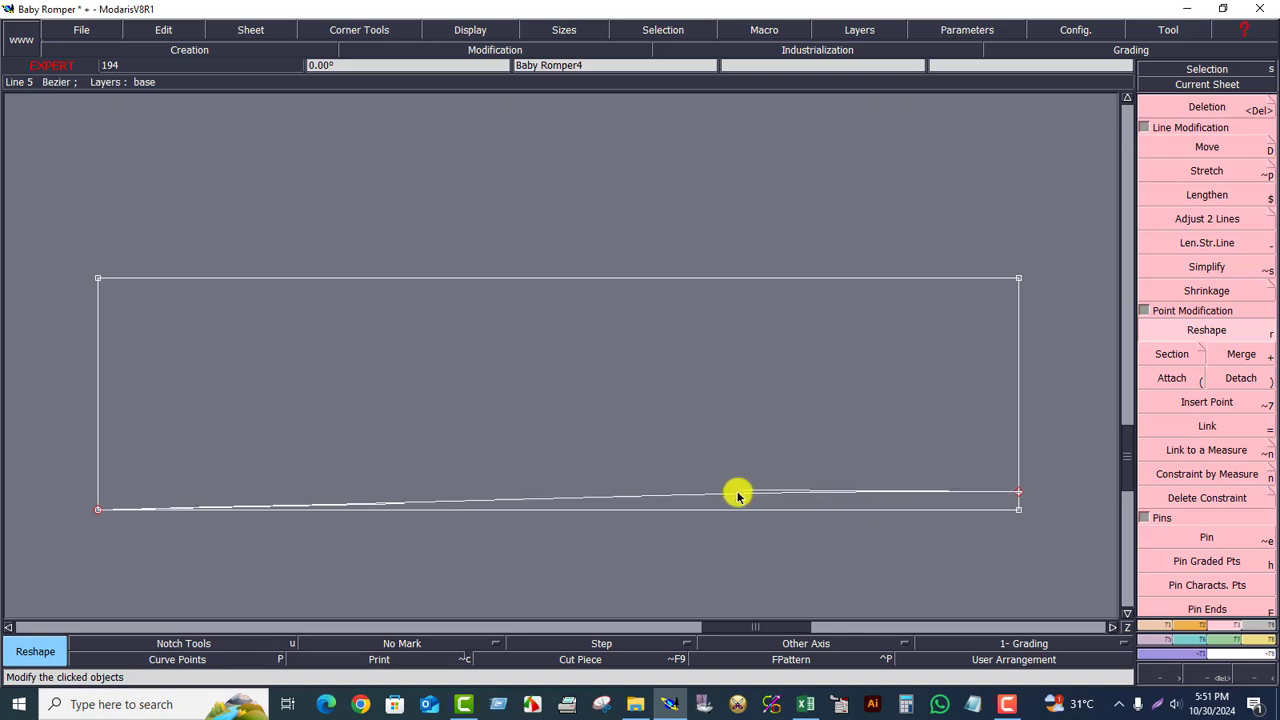
left_click(738, 492)
left_click(403, 505)
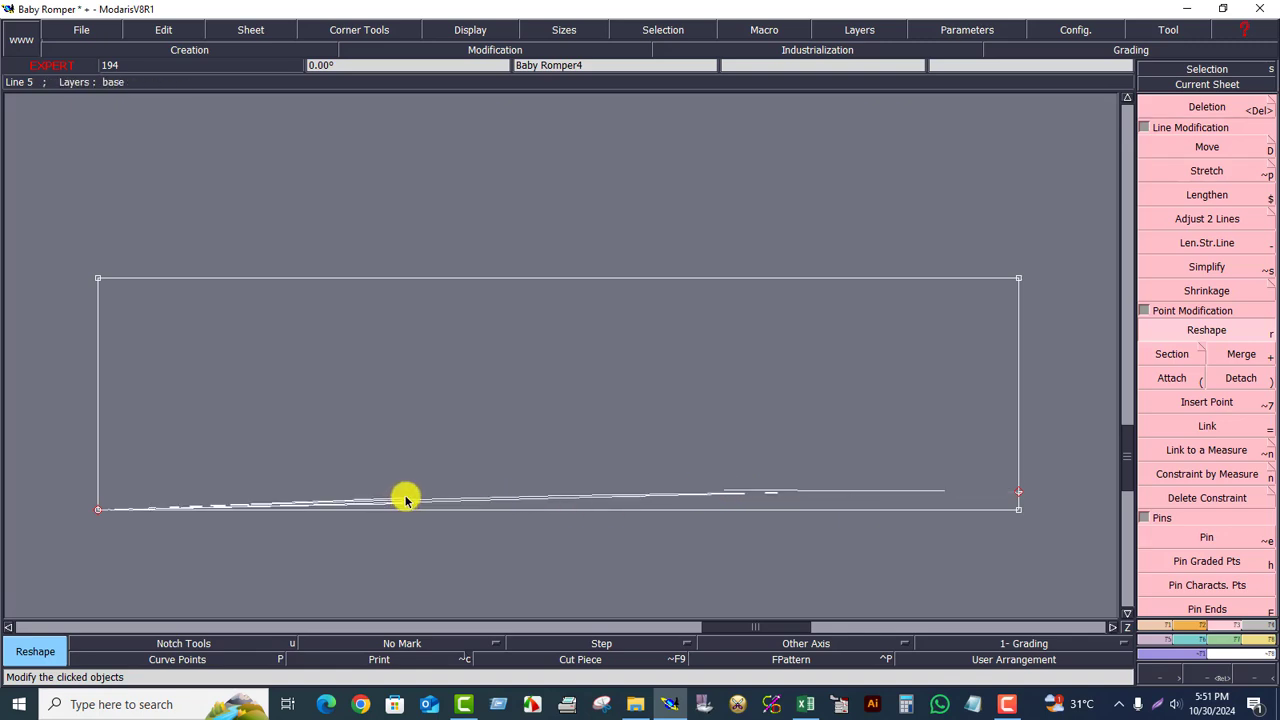
left_click(404, 499)
left_click(403, 499)
left_click(419, 507)
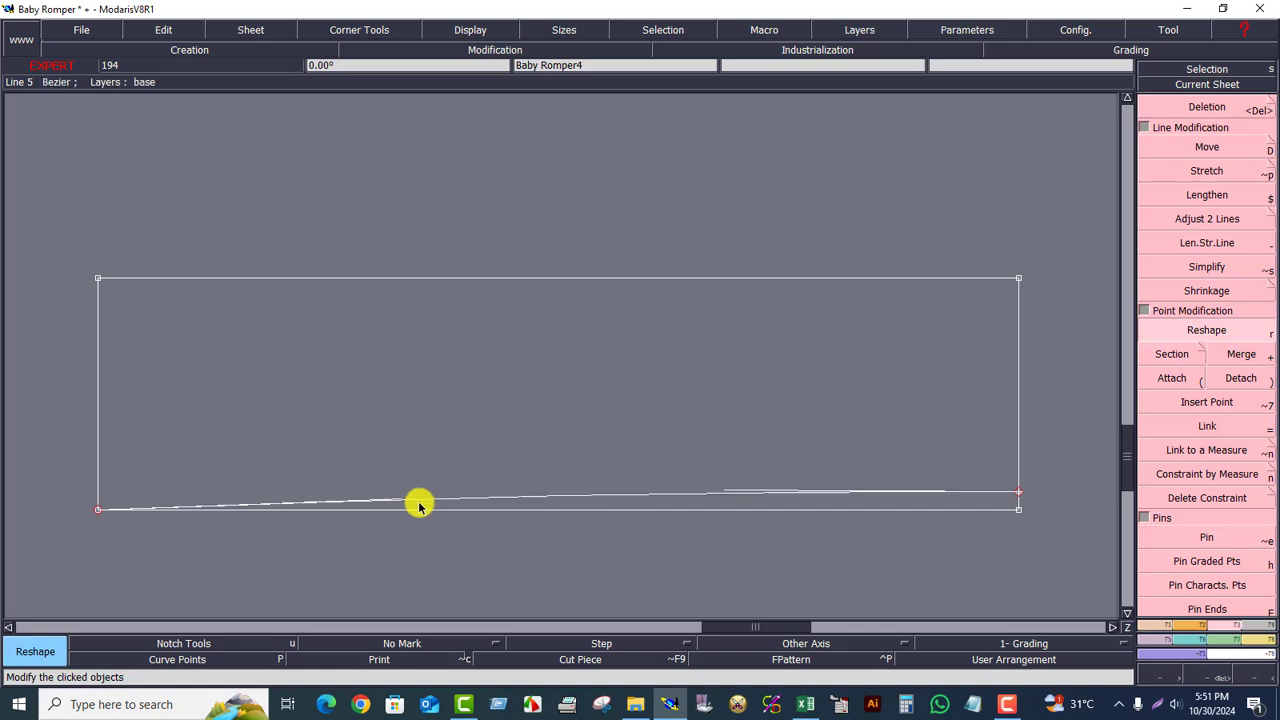
Step: Adjust the right-hand handle of the Bezier line so the collar curve meets the rectangle's right edge level
left_click(716, 494)
left_click(720, 496)
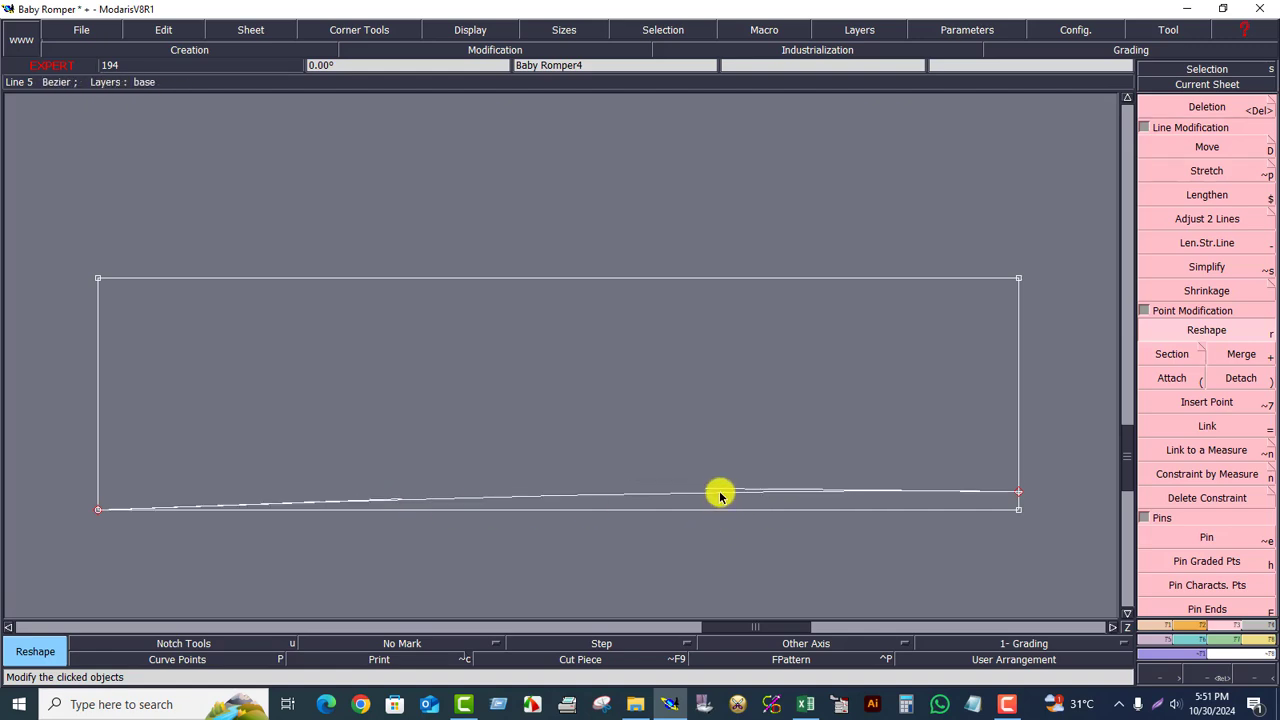
left_click(705, 491)
left_click(703, 493)
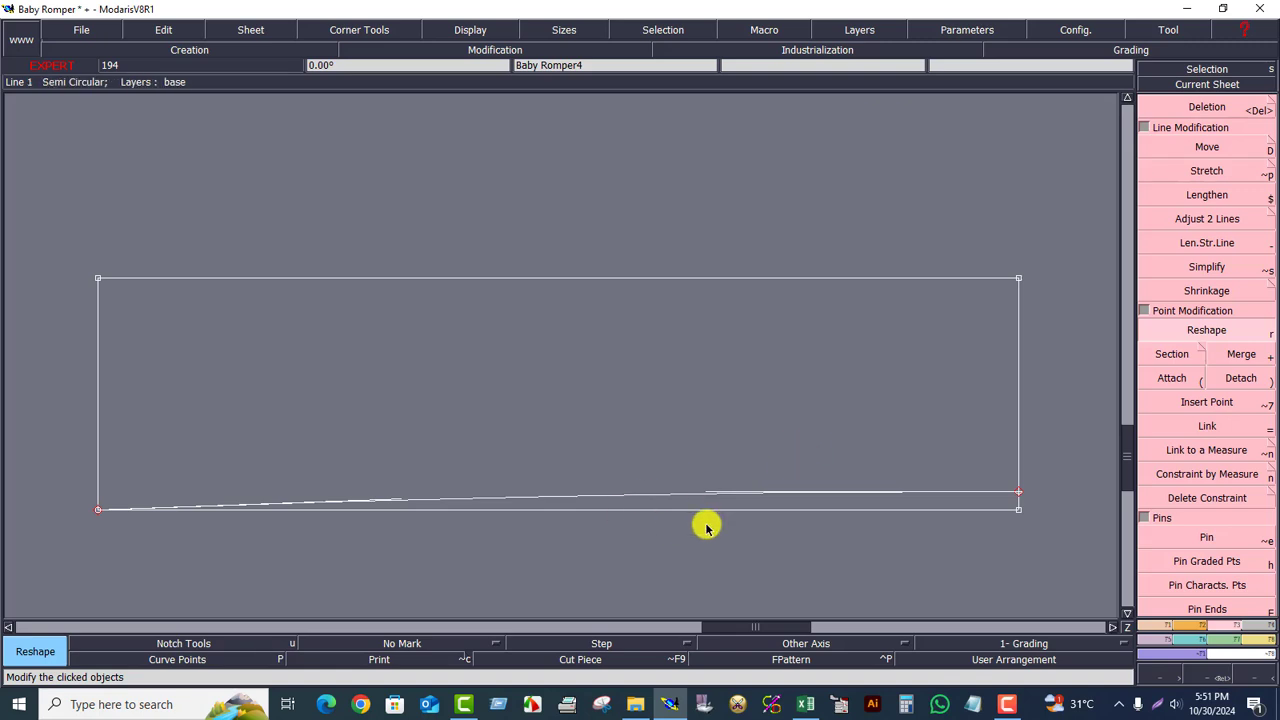
Step: Delete the rectangle's straight bottom line and trim the right edge to end at the 3.5 cm point by removing the leftover corner
left_click(1207, 107)
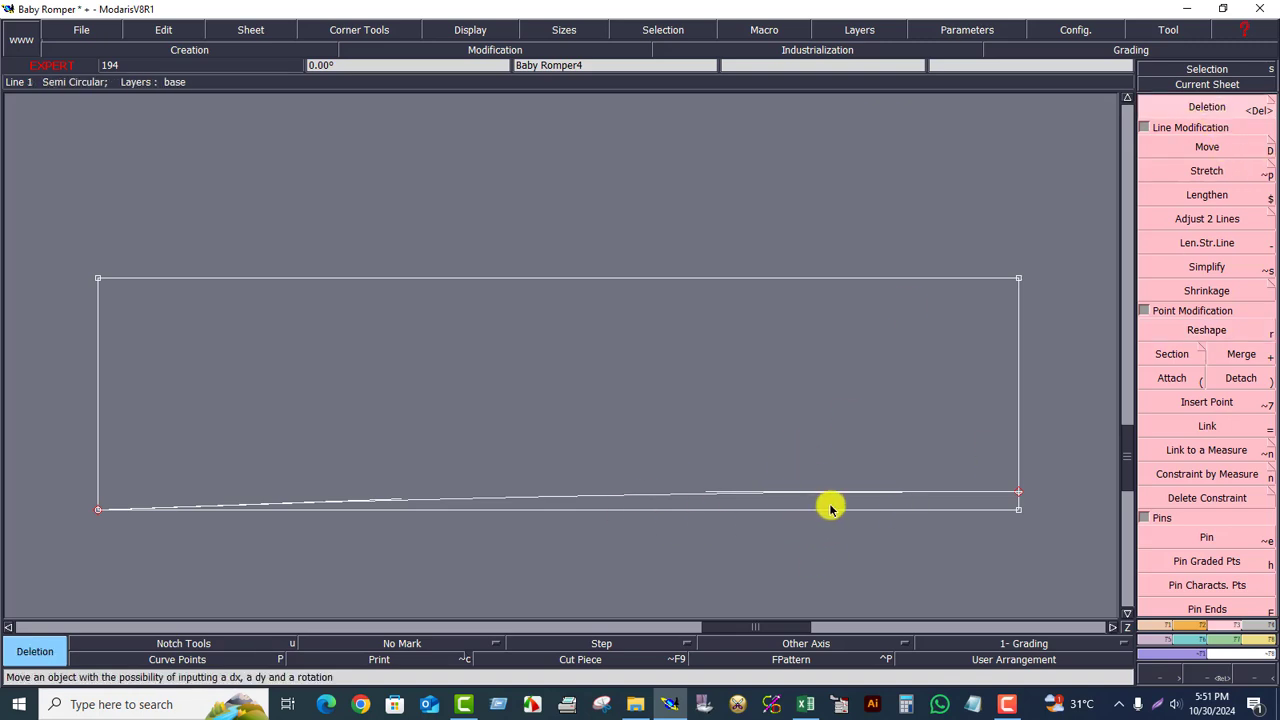
left_click(838, 510)
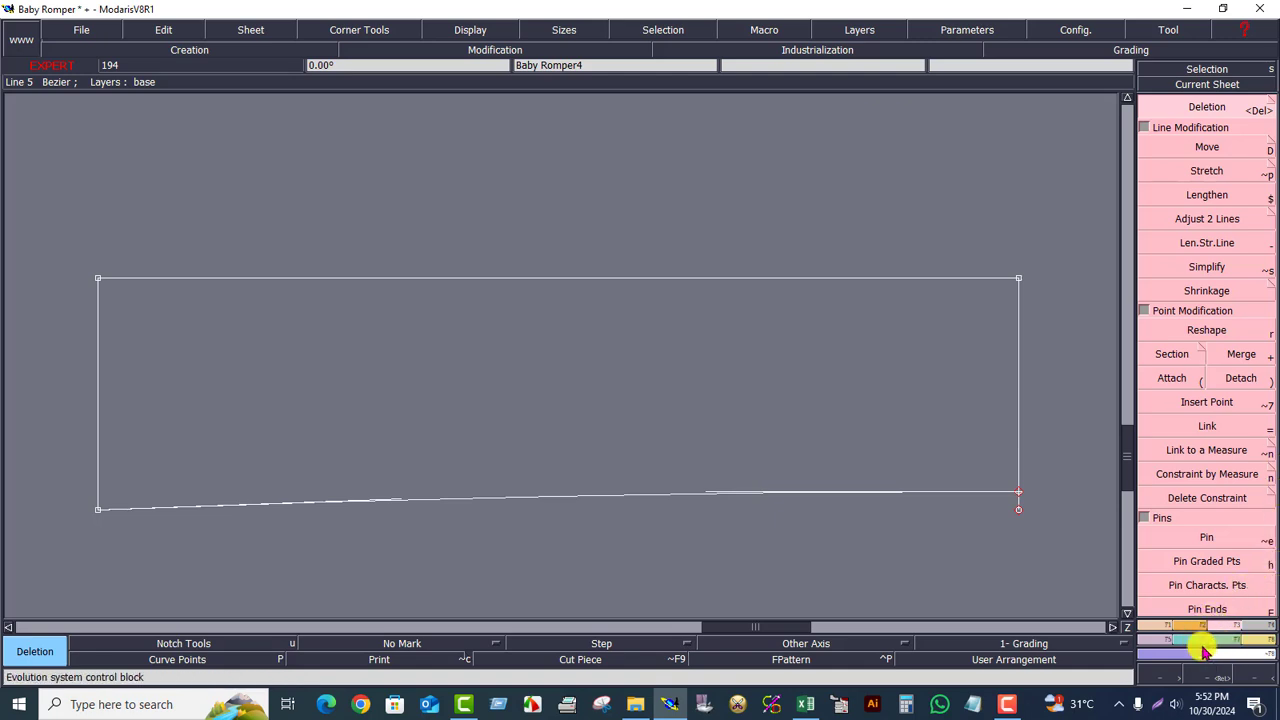
left_click(1212, 402)
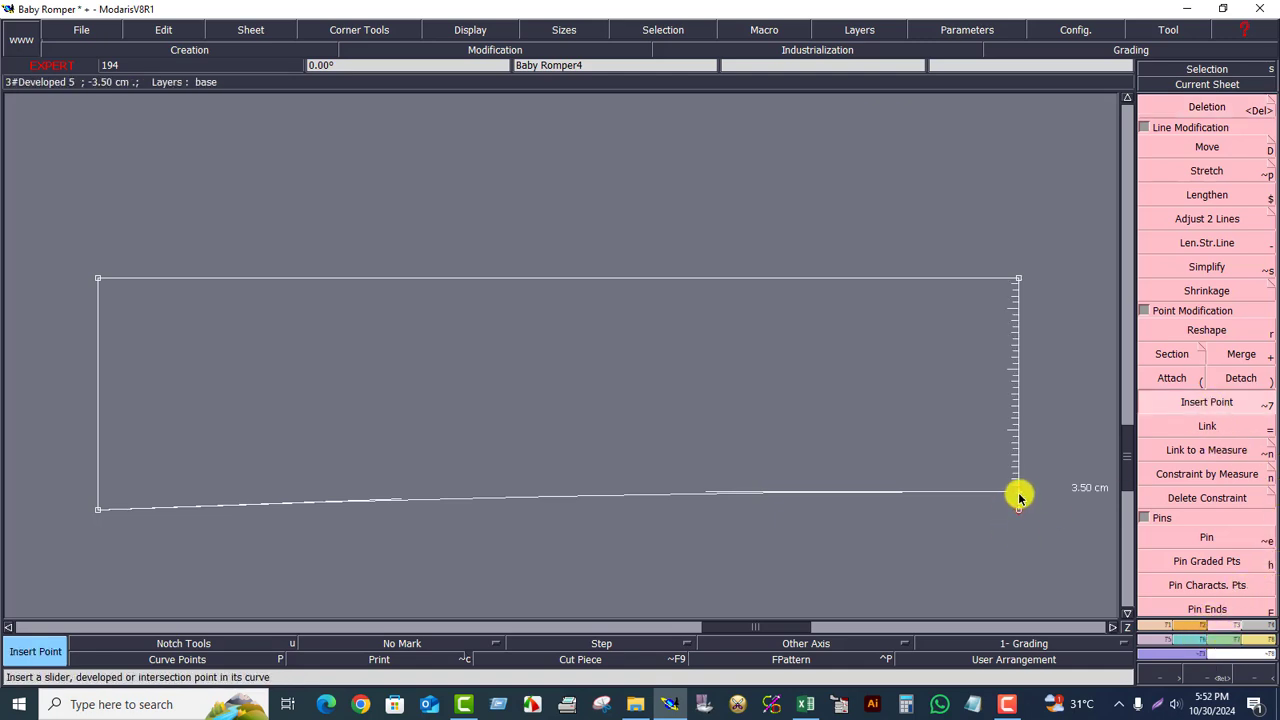
left_click(1180, 106)
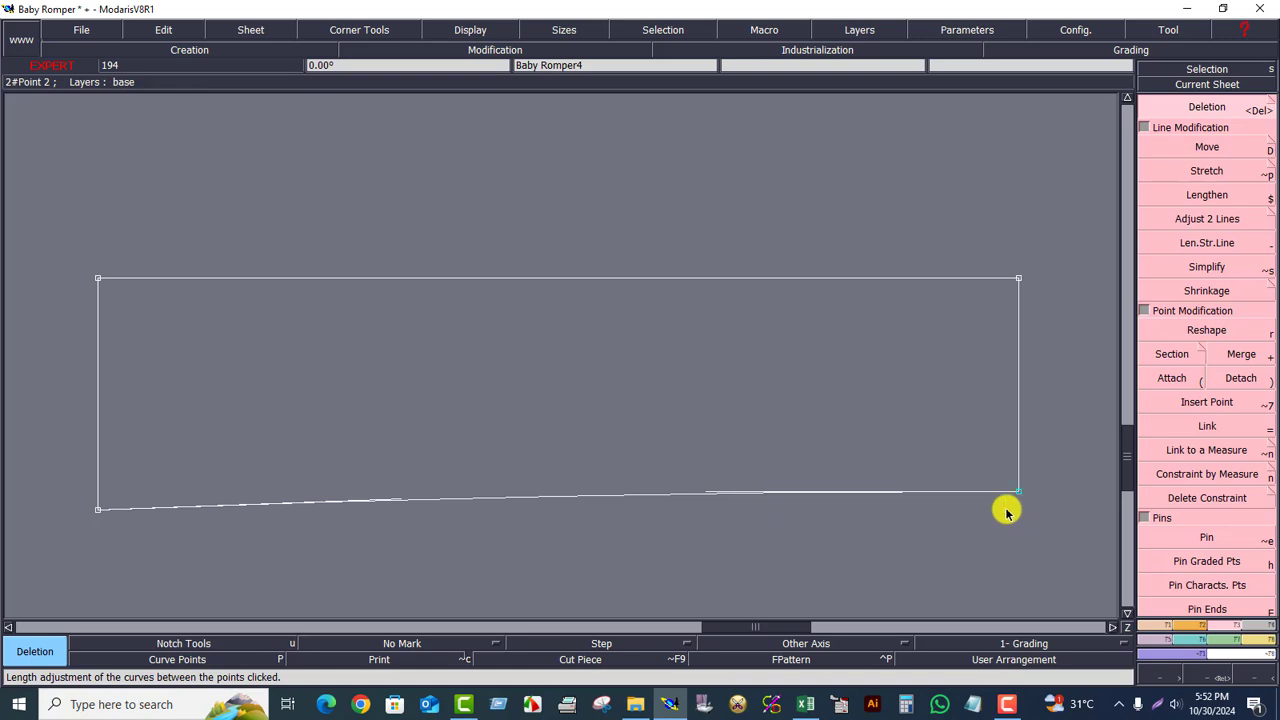
Step: Extract the closed half-collar outline as a seam piece and rearrange all the sheets on the desk
left_click(1255, 627)
left_click(1180, 476)
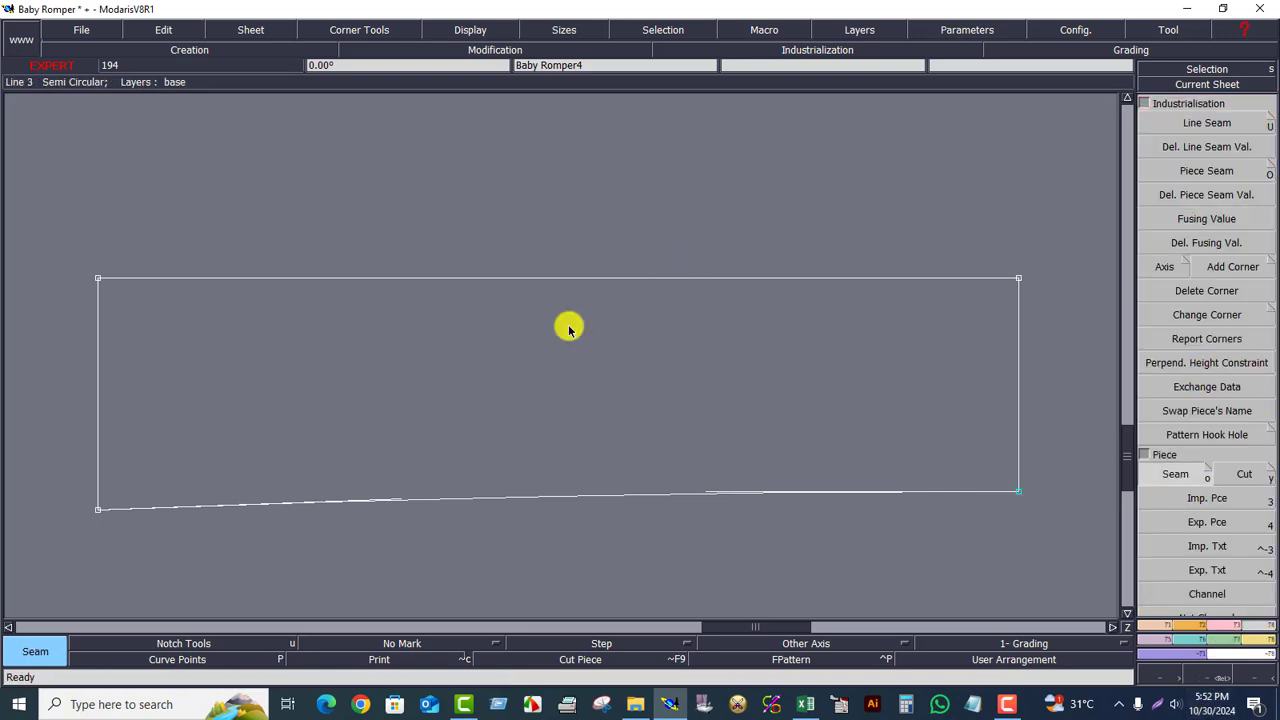
left_click(495, 317)
right_click(495, 317)
key("j")
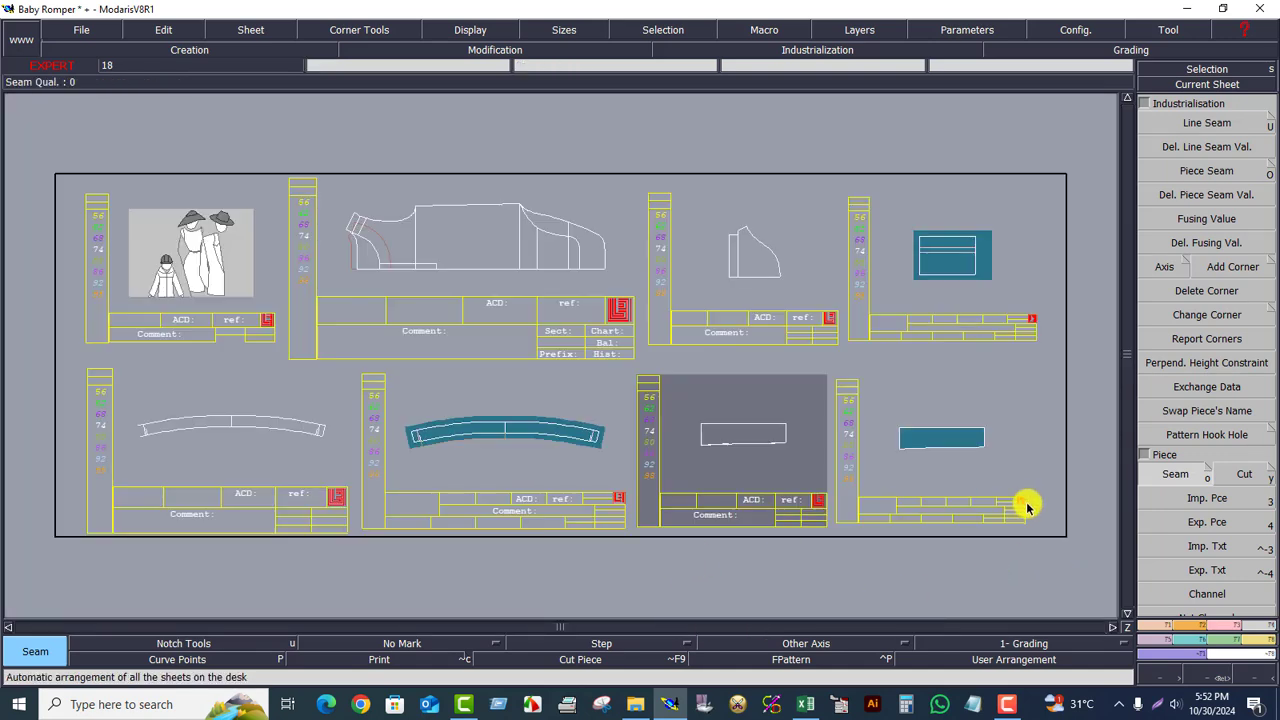
Step: Create the full collar piece by mirroring the half-collar piece about its right edge with Sym 2Pts
left_click(971, 468)
key("Home")
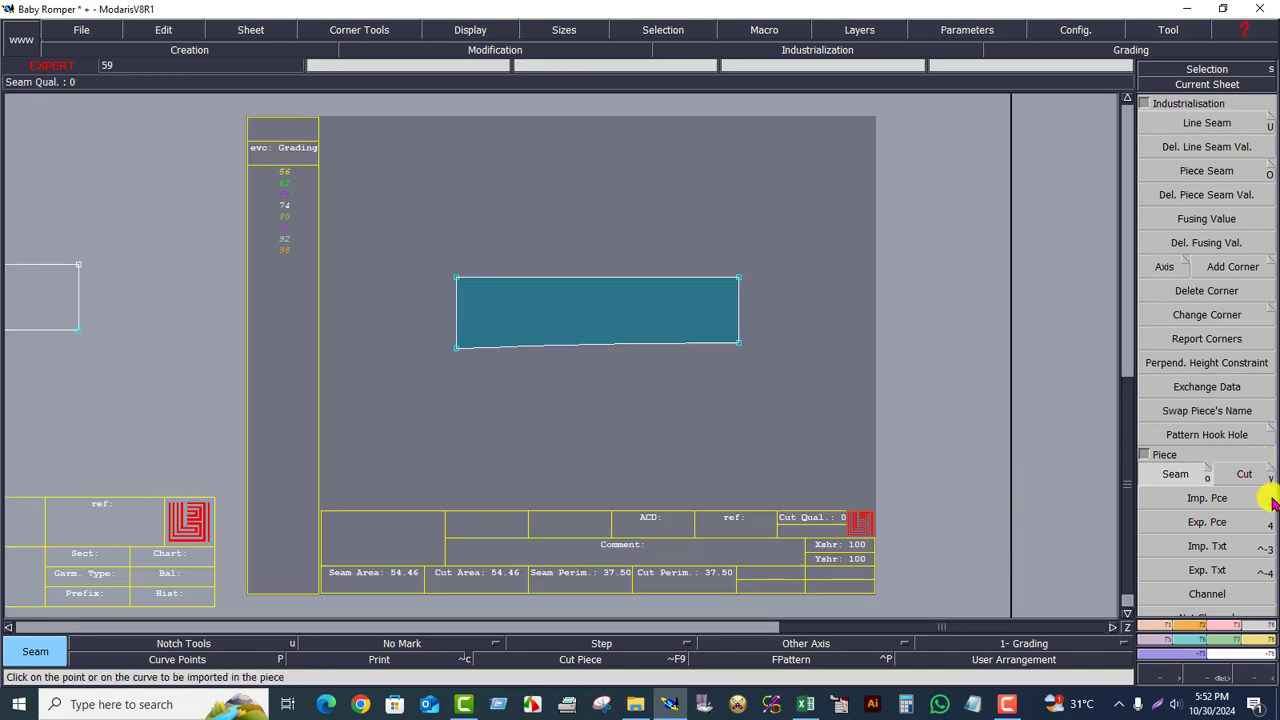
left_click(1190, 627)
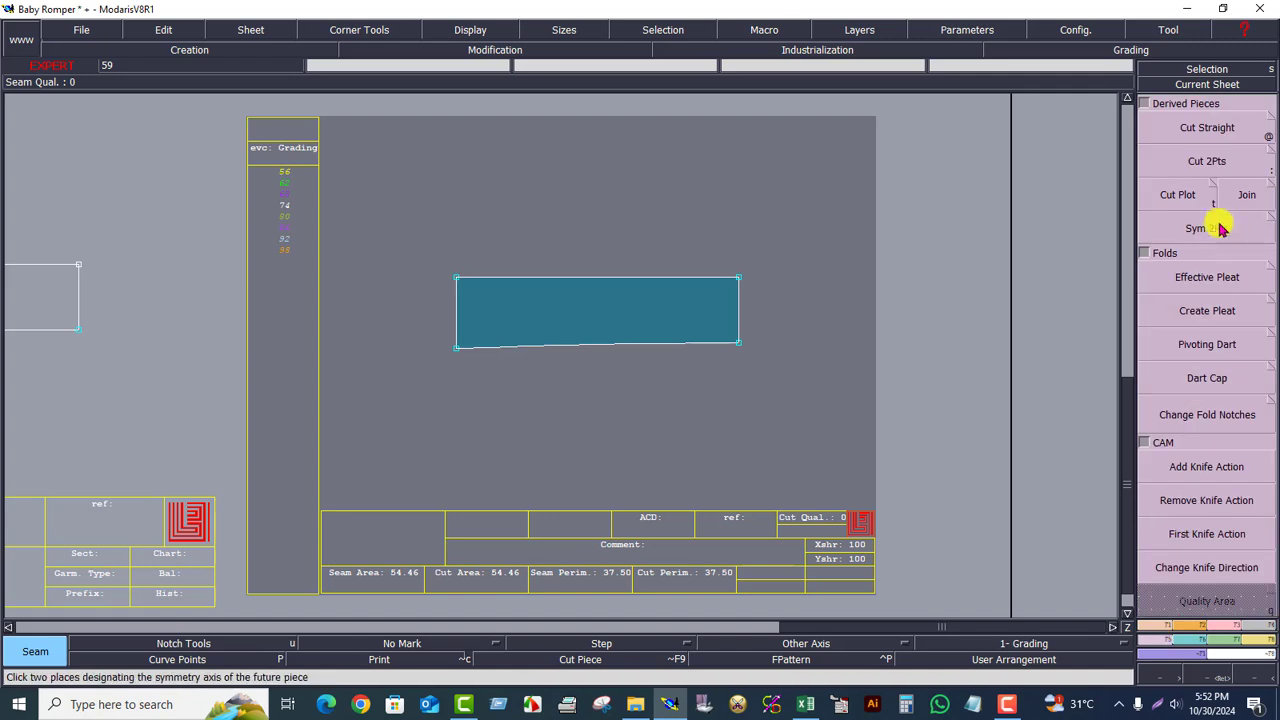
left_click(1207, 228)
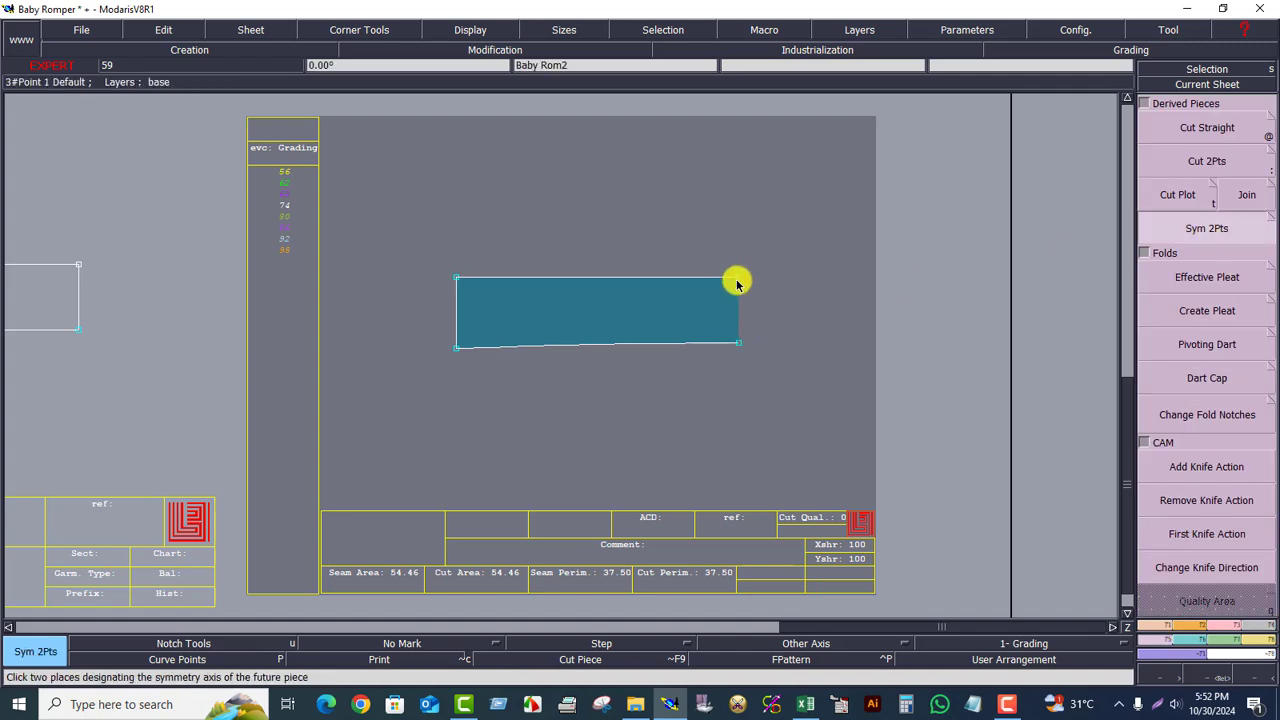
left_click(737, 279)
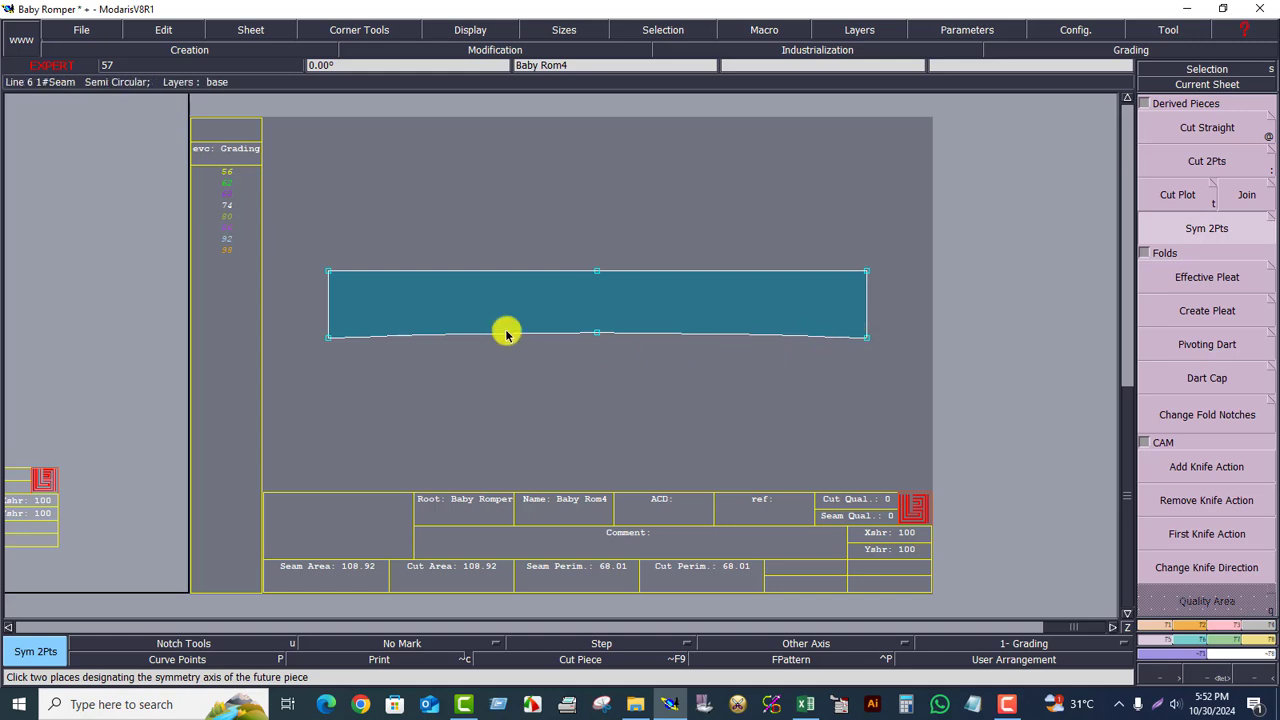
Step: Select the full collar piece and rotate it by -90°
left_click_drag(256, 196, 885, 360)
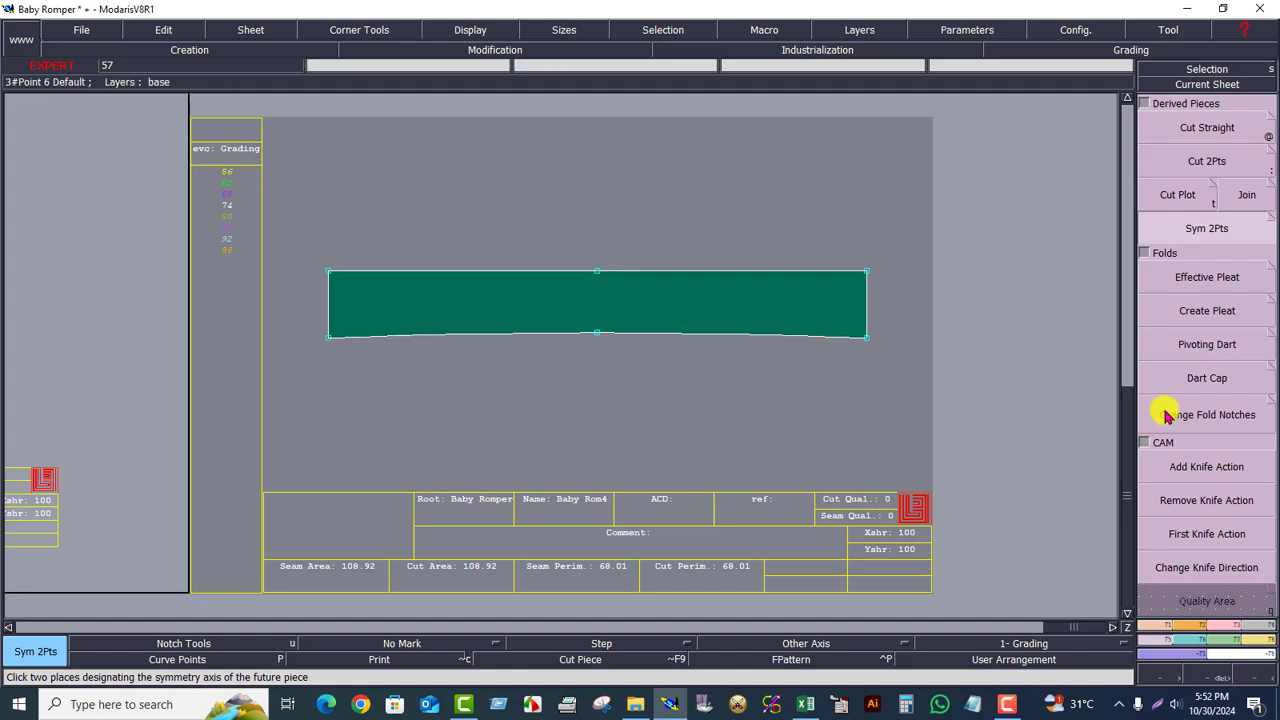
key("Home")
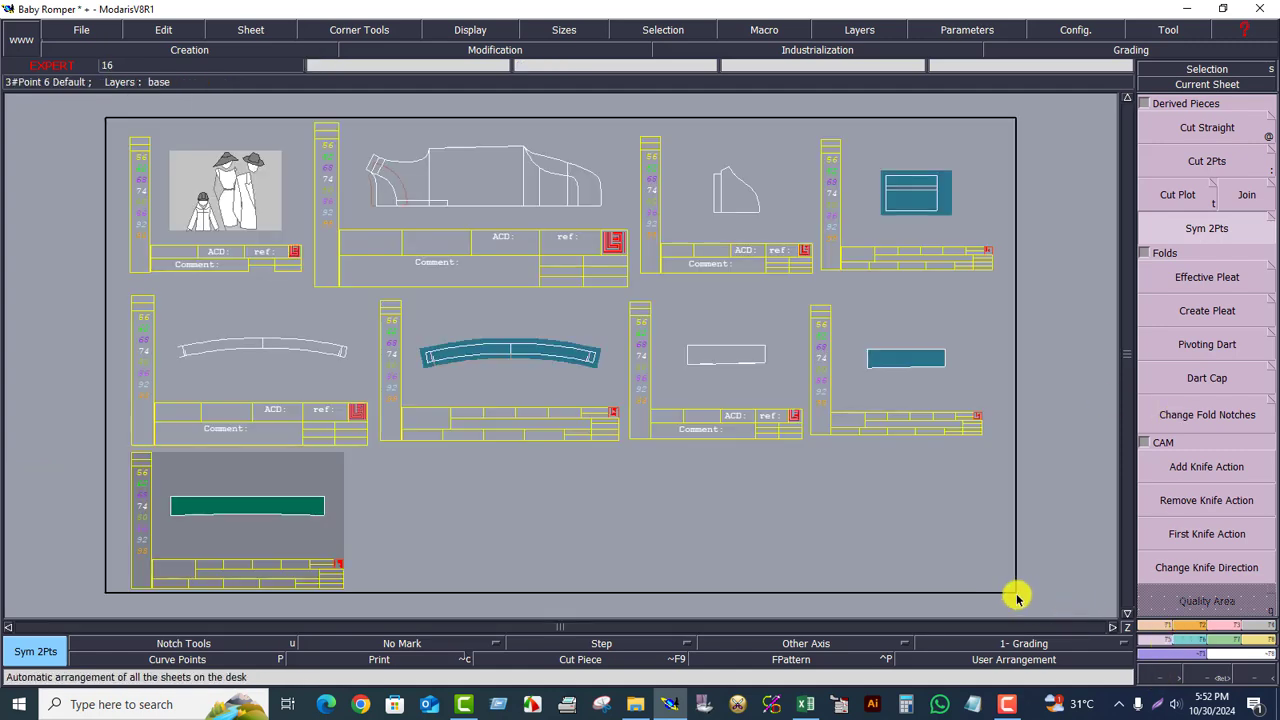
left_click(1150, 625)
left_click(1190, 625)
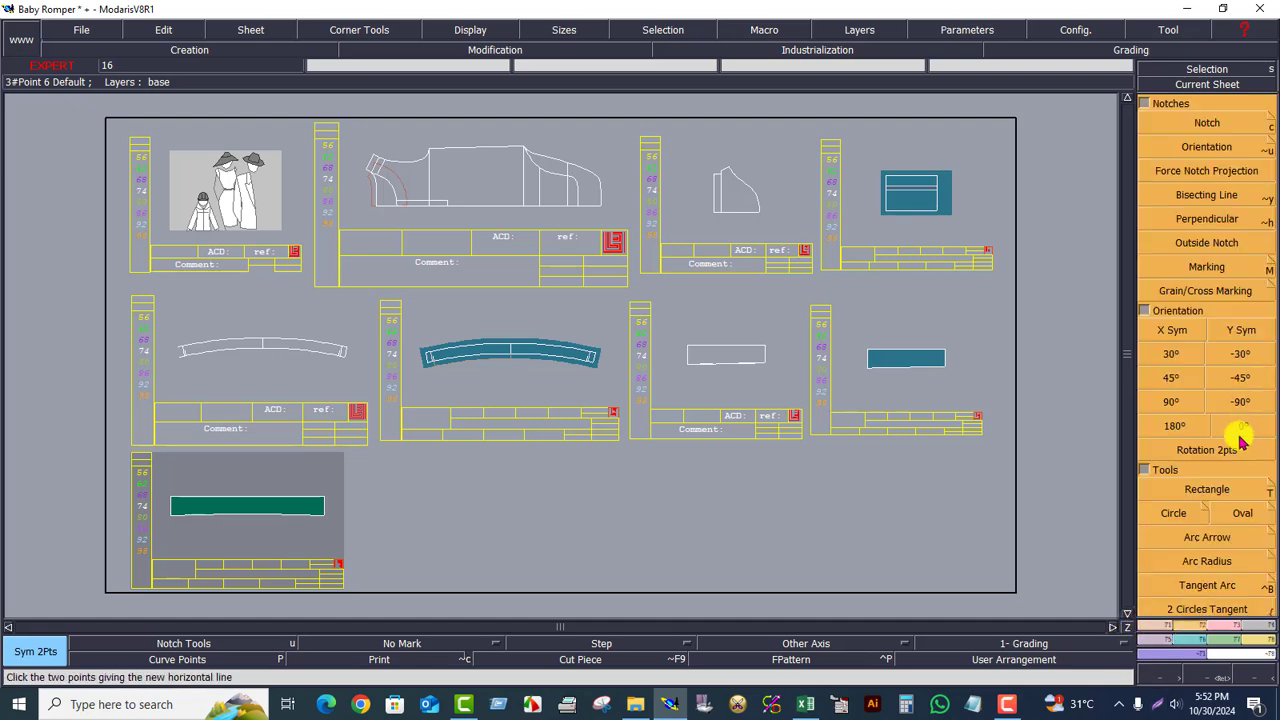
left_click(1240, 403)
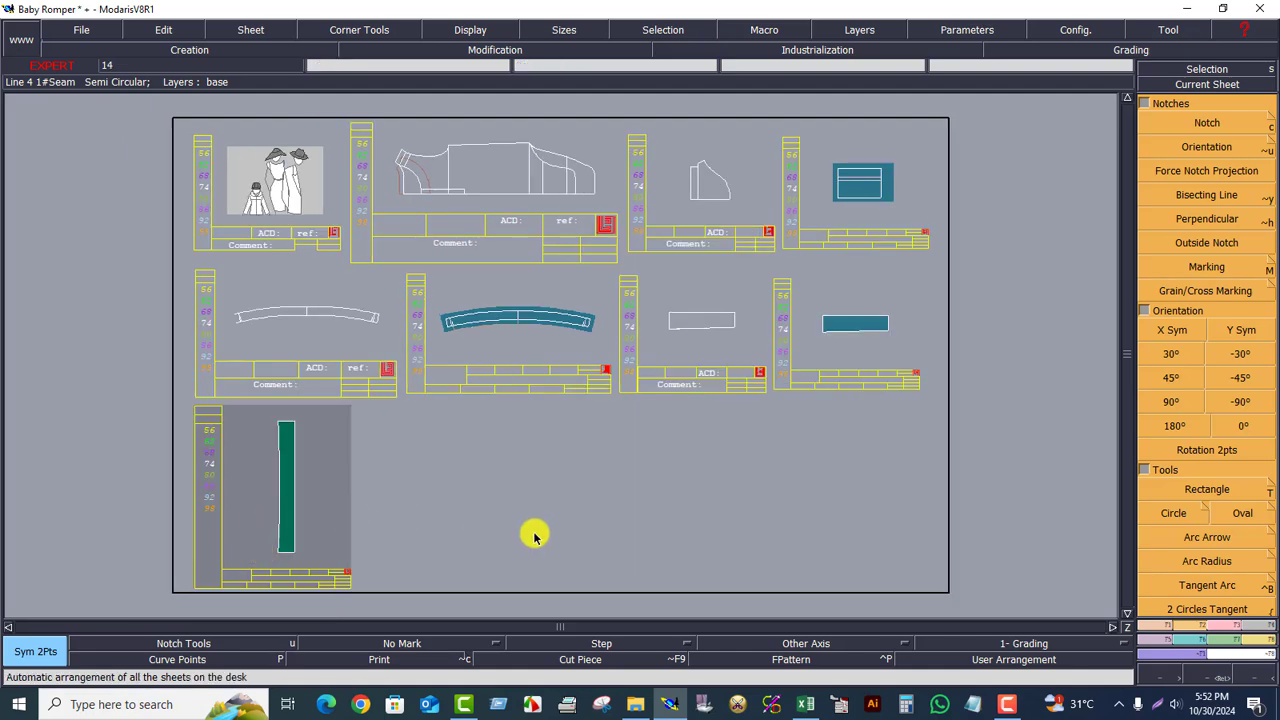
Step: Delete the half-collar piece's sheet and rearrange the remaining sheets on the desk
left_click(858, 327)
key("Delete")
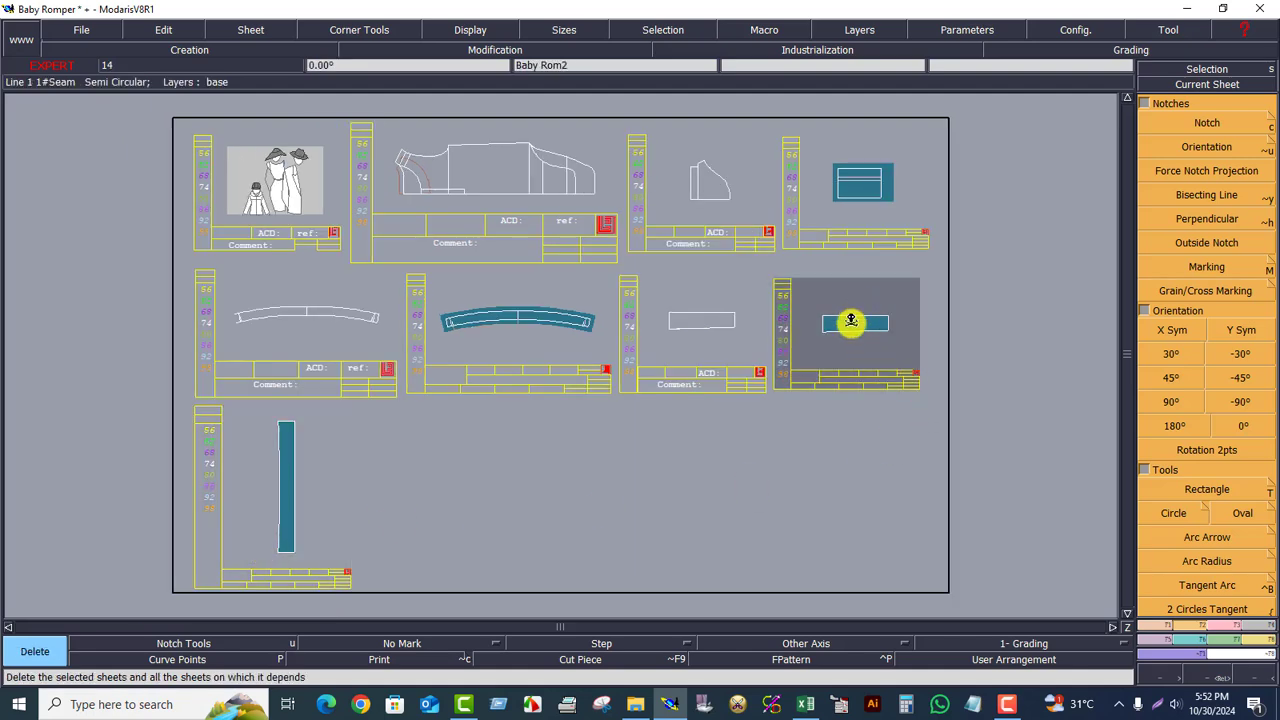
left_click(856, 326)
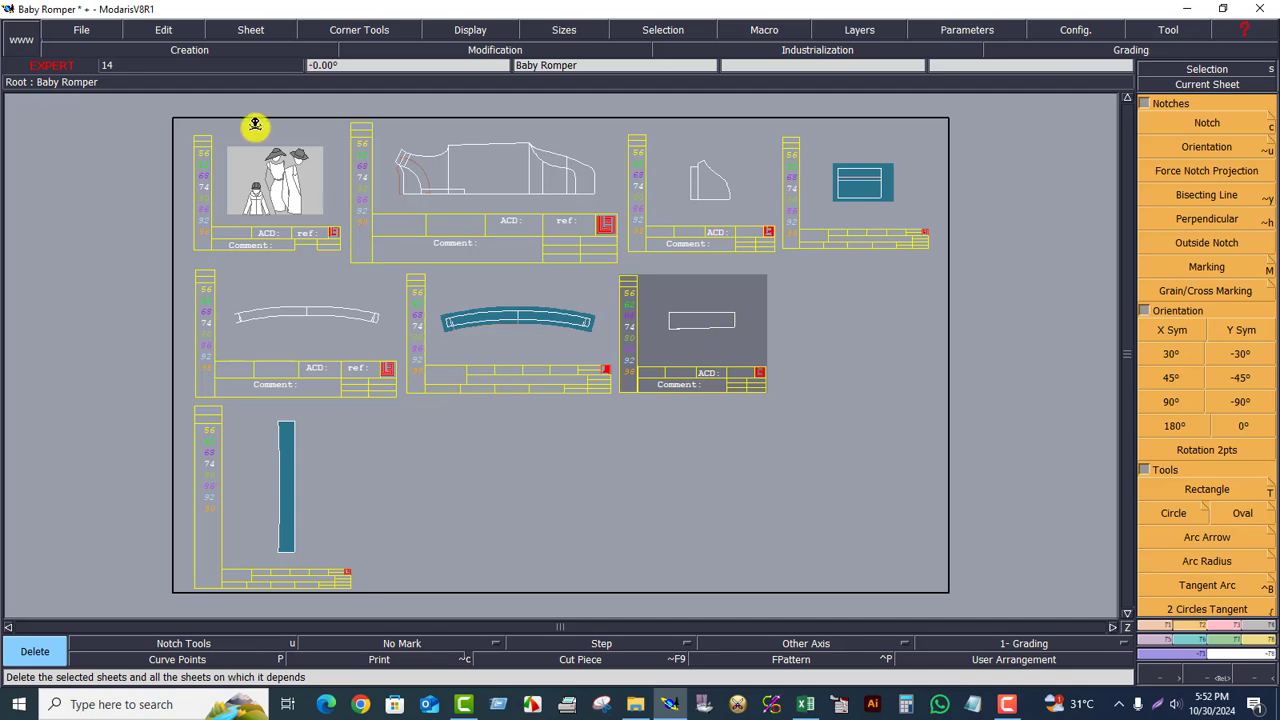
left_click(1207, 69)
key("a")
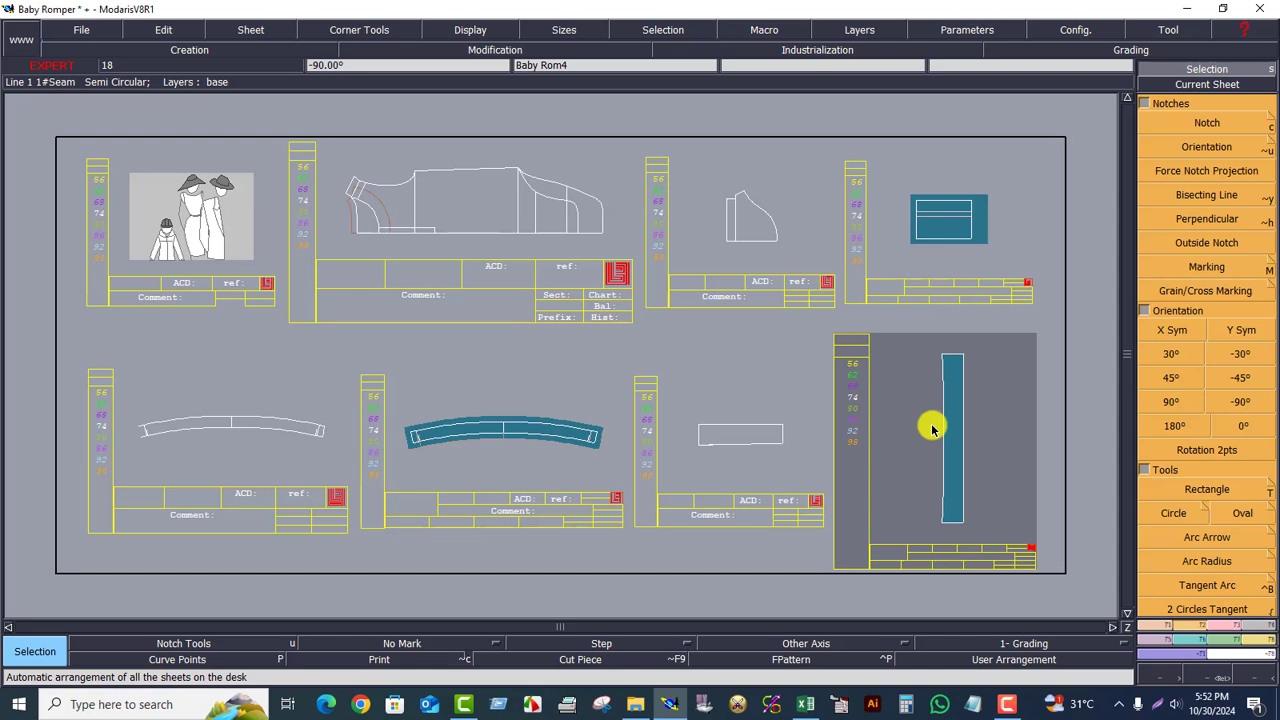
Step: Review the rotated full collar piece and the main romper body sheet up close
key("z")
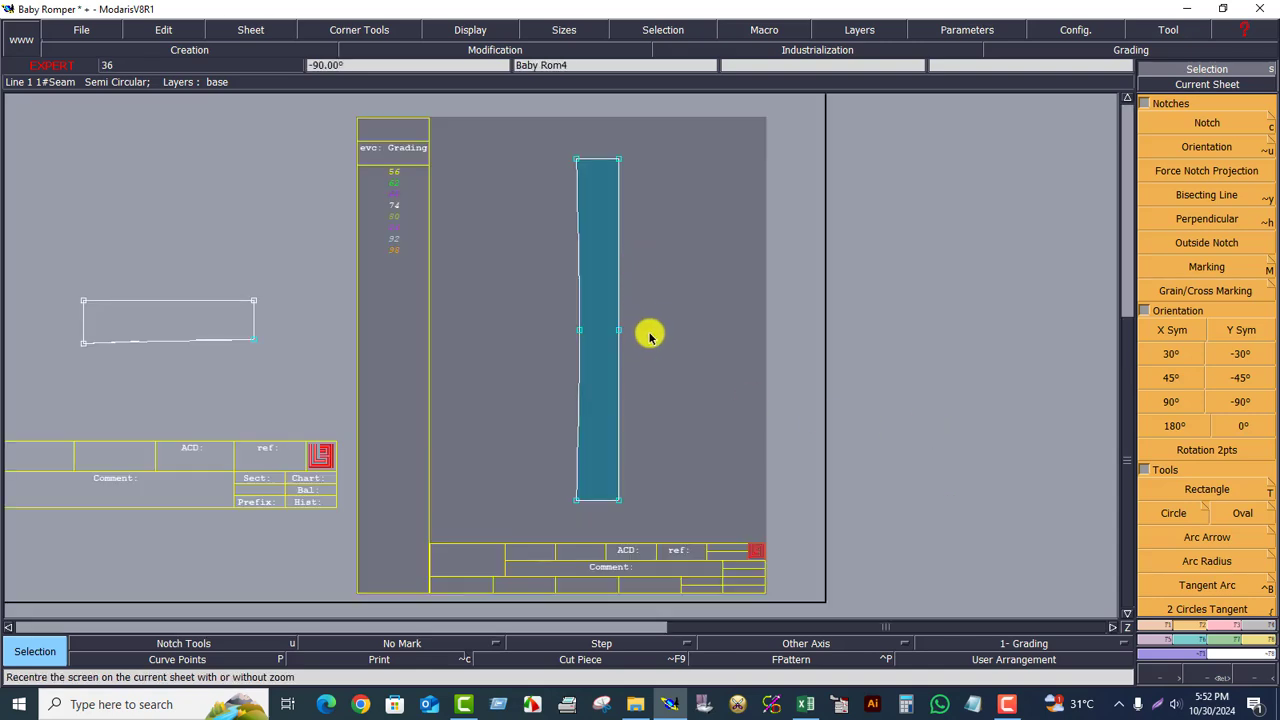
key("a")
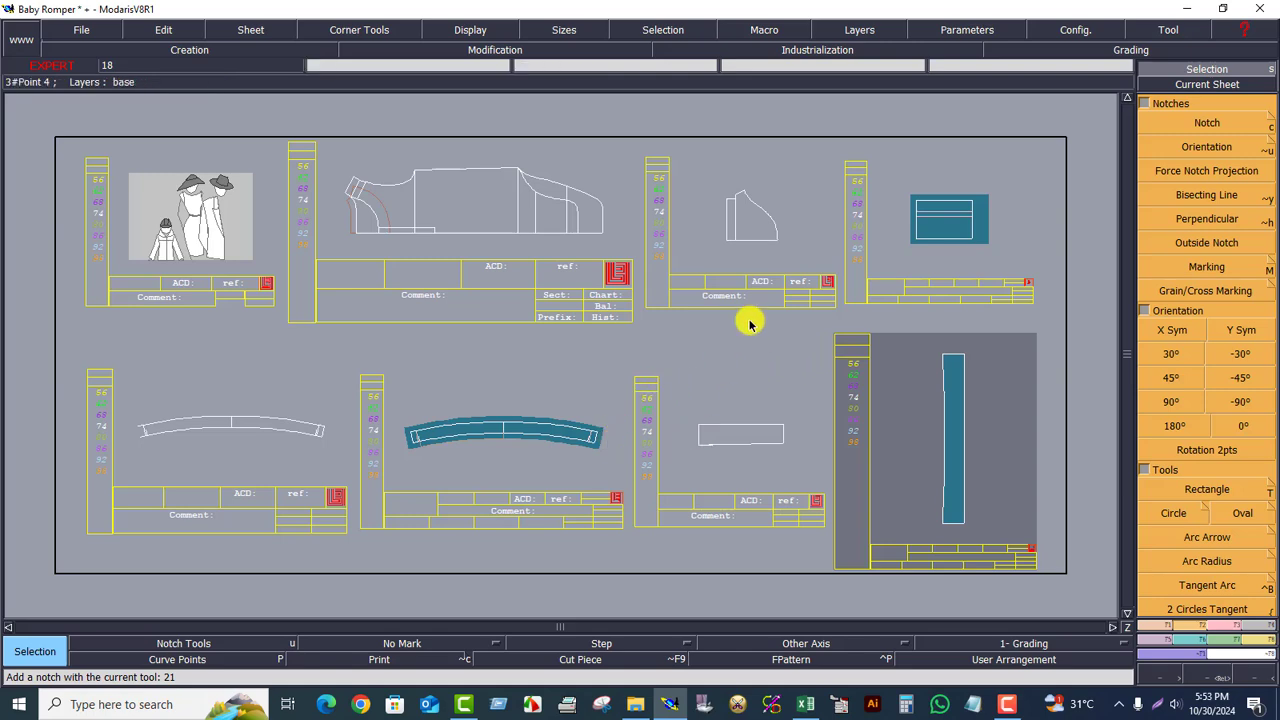
left_click(775, 238)
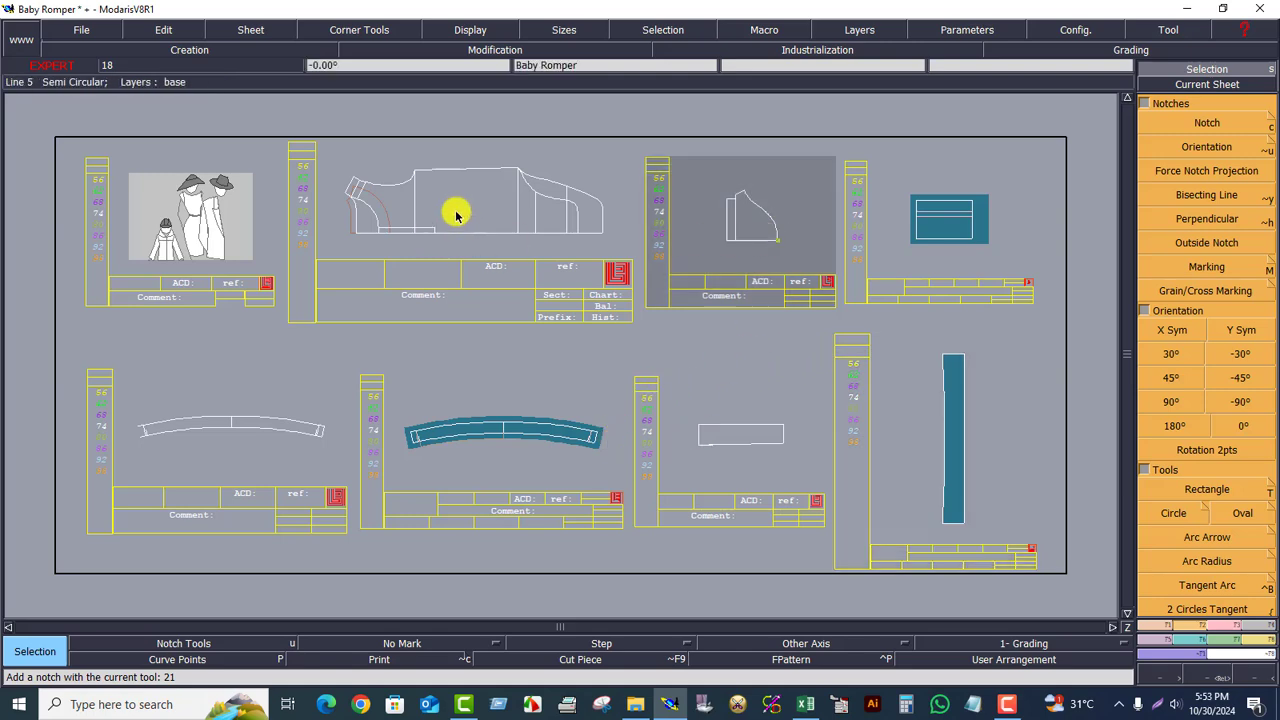
left_click(1190, 88)
left_click(330, 225)
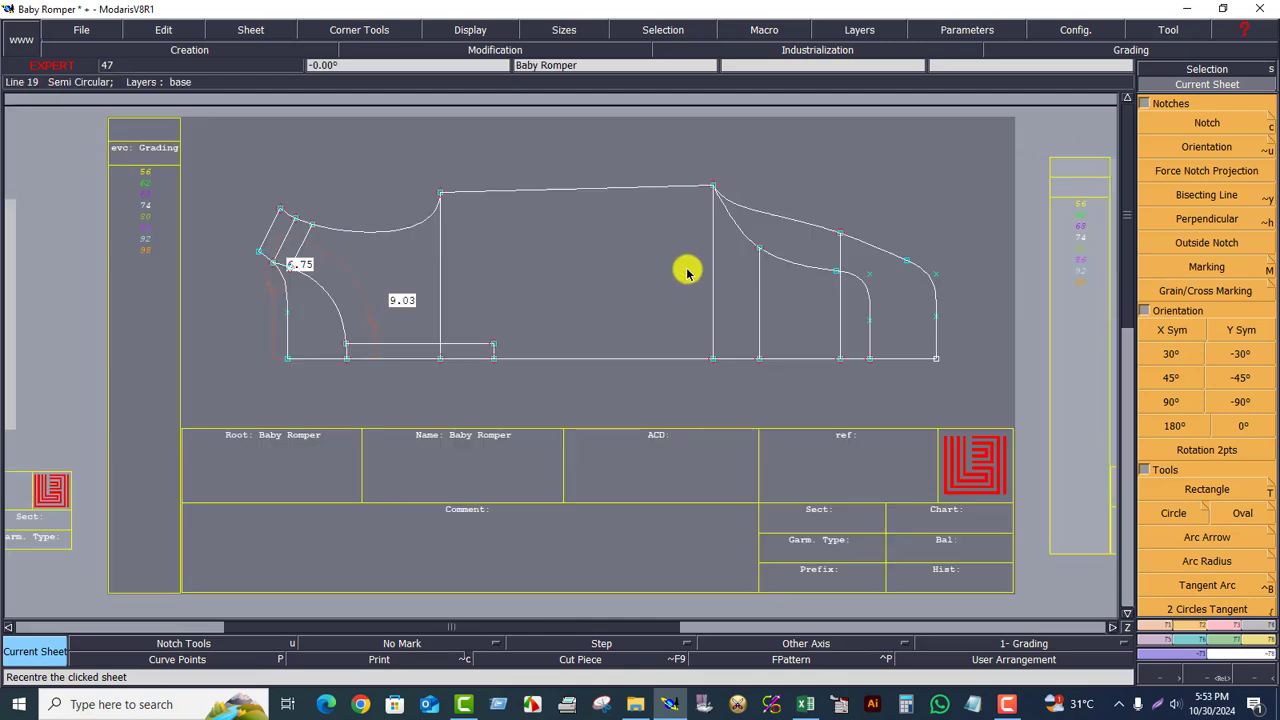
key("ctrl+a")
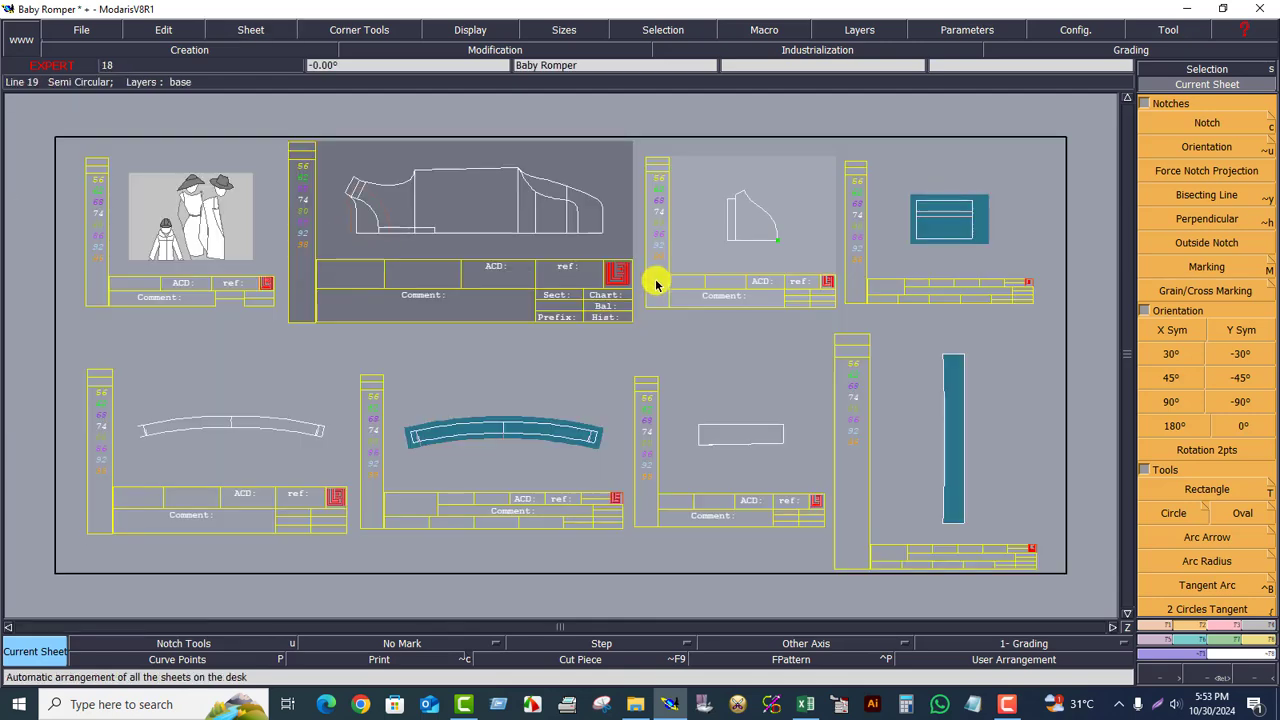
left_click(781, 287)
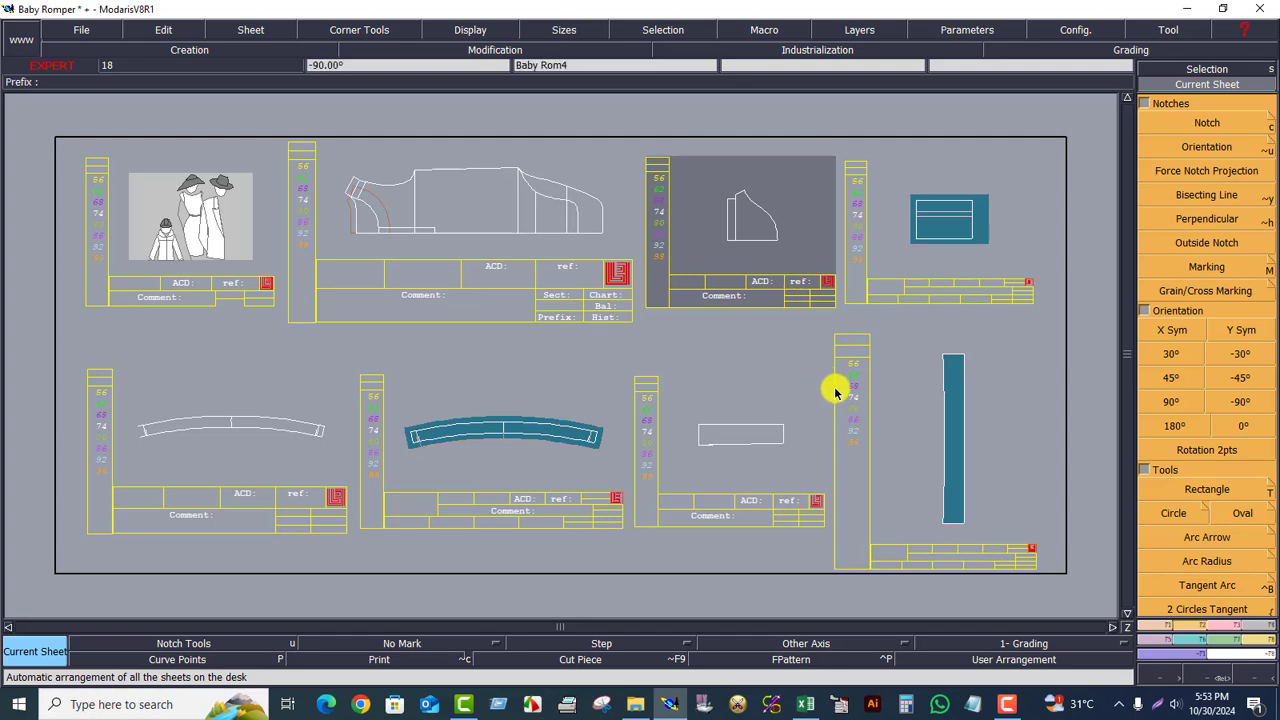
Step: Switch to the Baby Romper size chart in Excel and review its measurement rows and the garment sketch
left_click(806, 704)
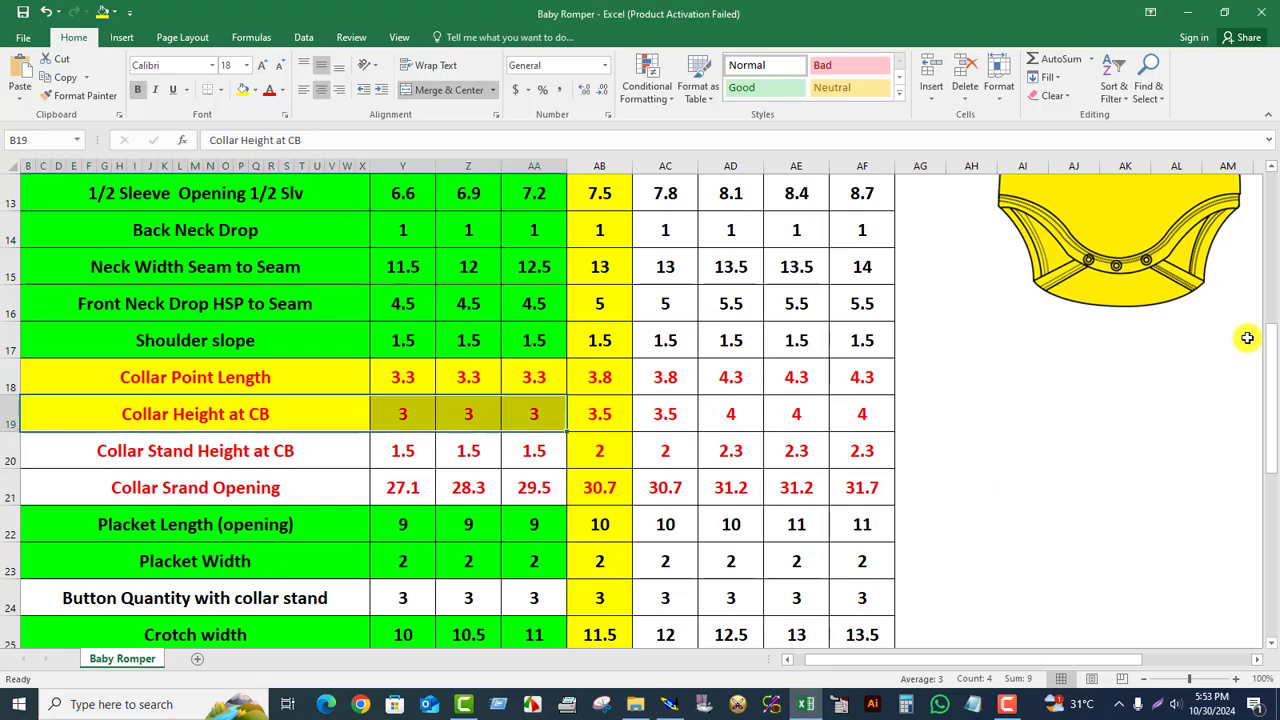
scroll(1256, 332, "up", 4)
scroll(1256, 332, "down", 1)
scroll(1256, 332, "down", 1)
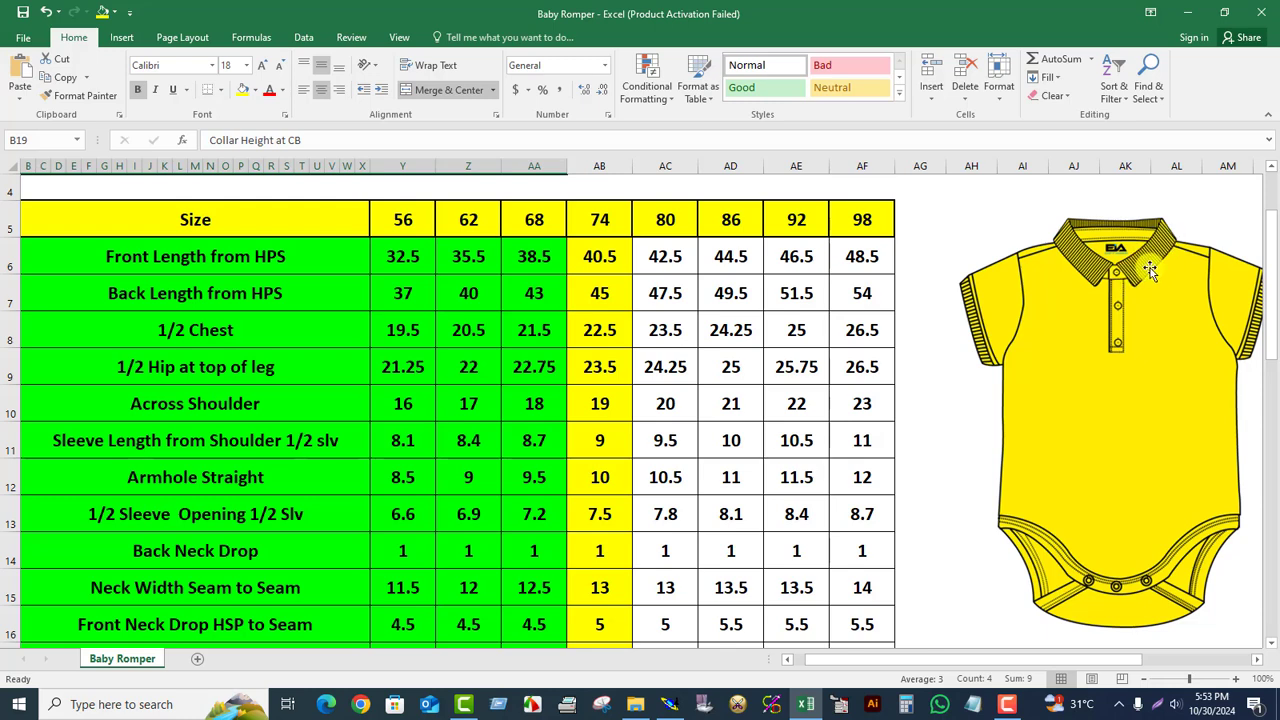
scroll(1154, 442, "down", 2)
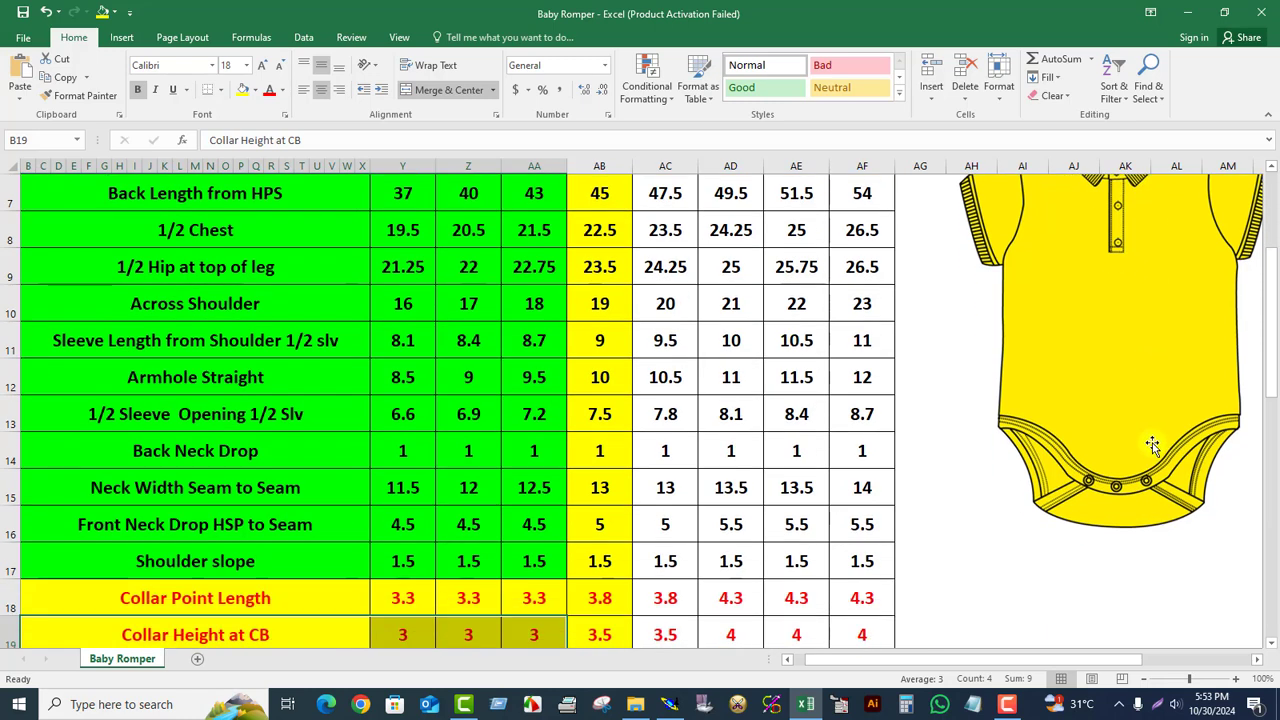
scroll(1109, 518, "up", 2)
scroll(1109, 517, "up", 3)
scroll(1107, 502, "down", 5)
scroll(1107, 500, "up", 1)
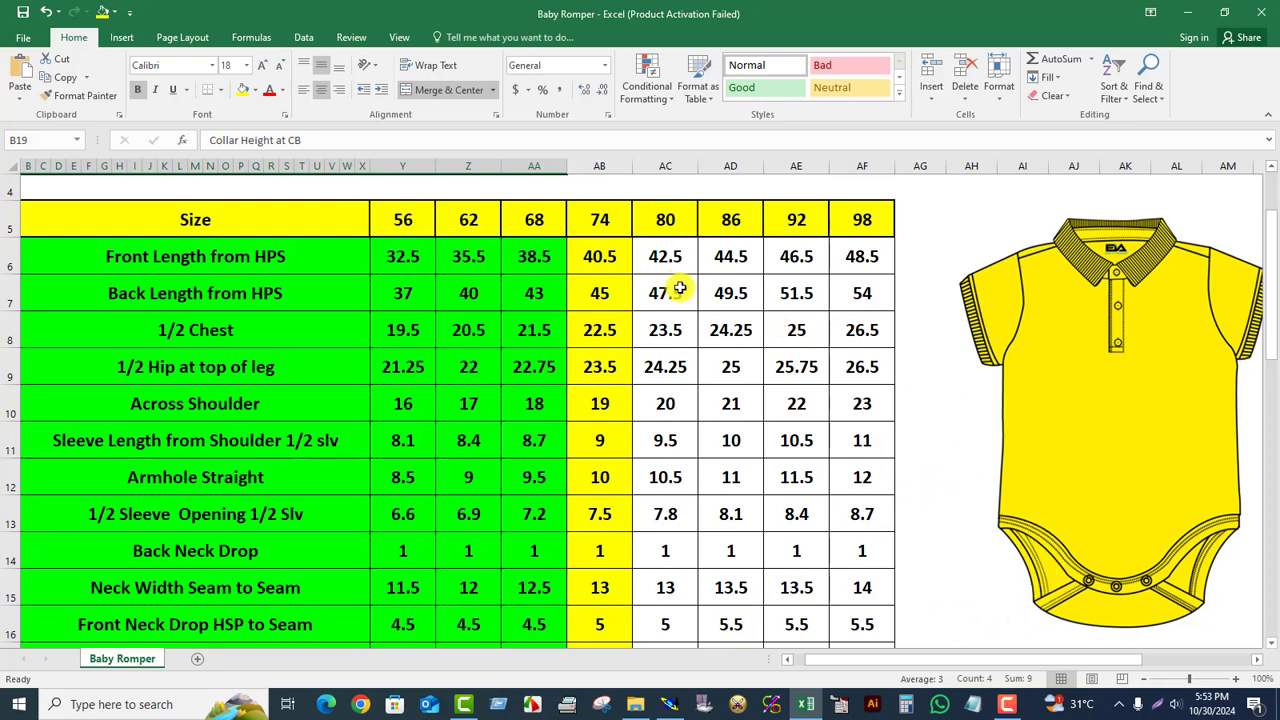
scroll(575, 296, "down", 1)
scroll(650, 315, "down", 1)
scroll(715, 345, "up", 1)
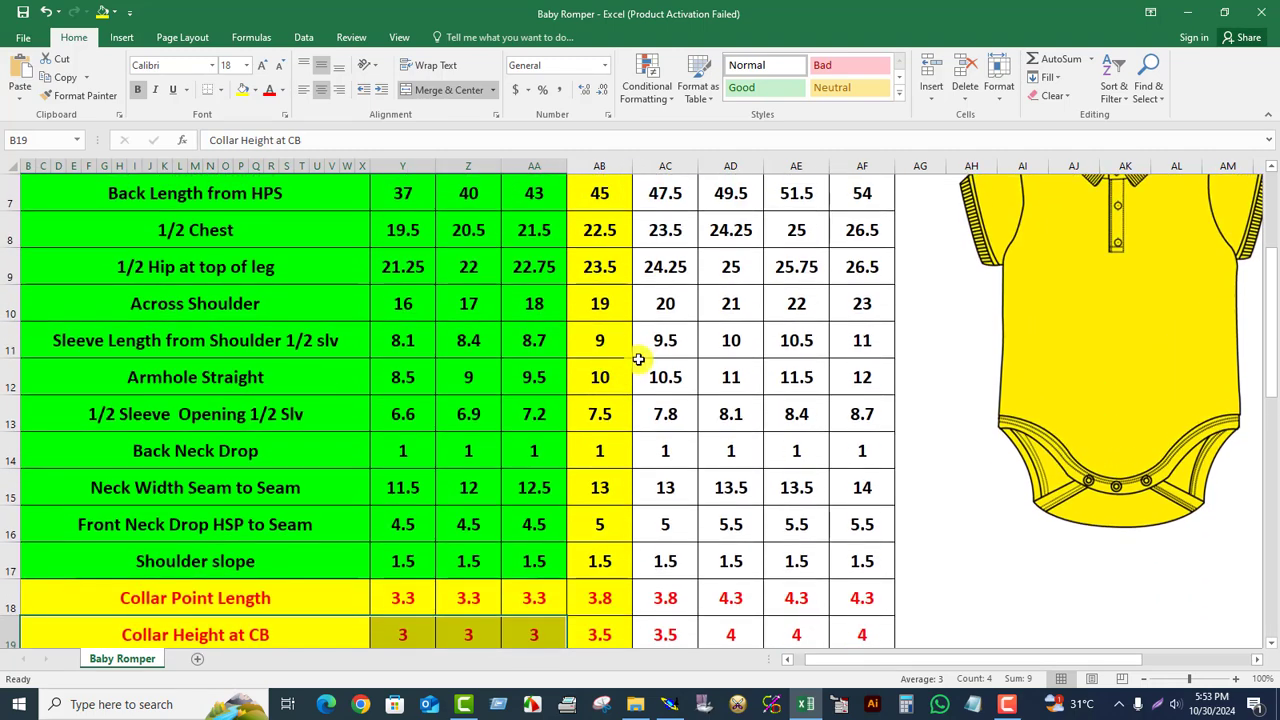
scroll(900, 380, "up", 2)
left_click(714, 240)
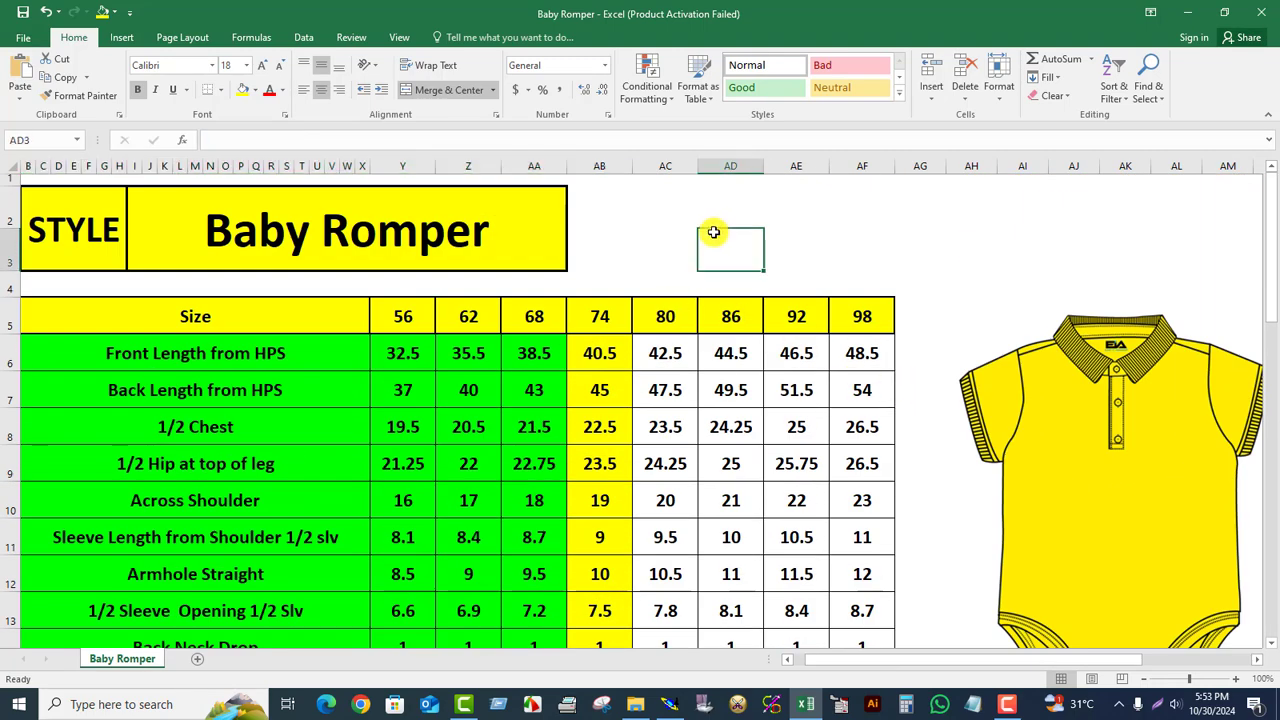
left_click(630, 244)
left_click(586, 194)
left_click(728, 219)
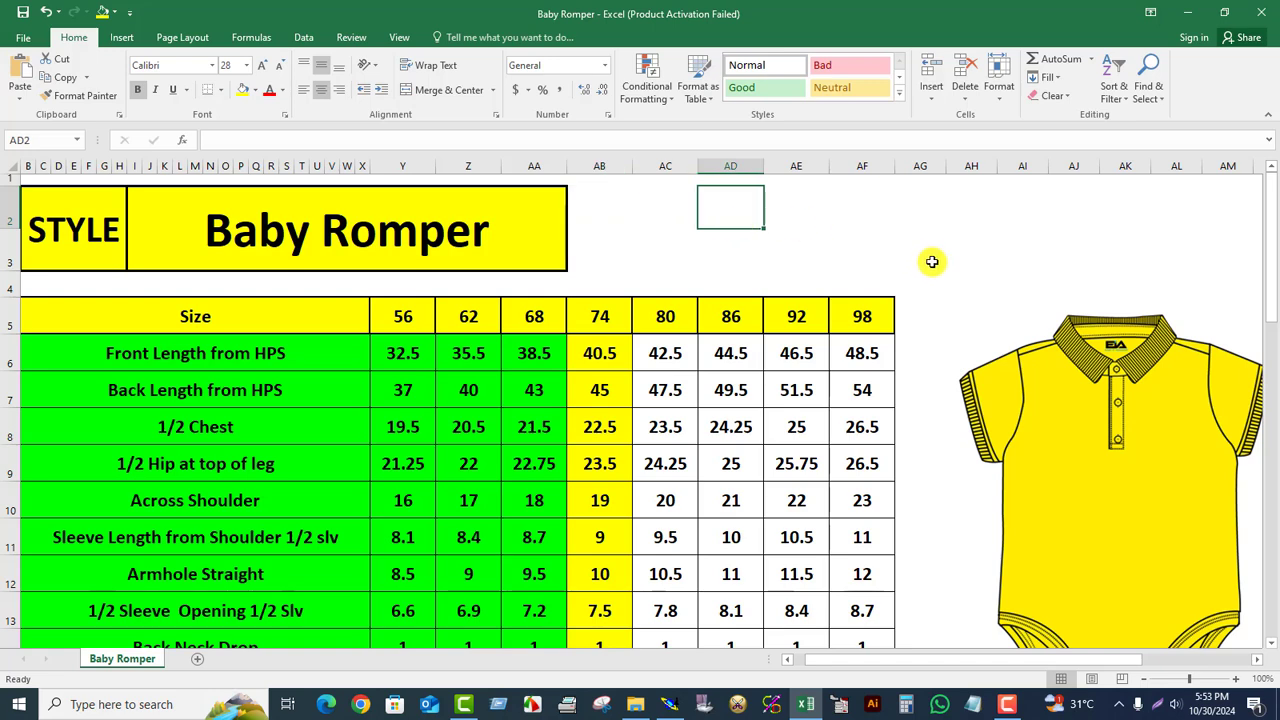